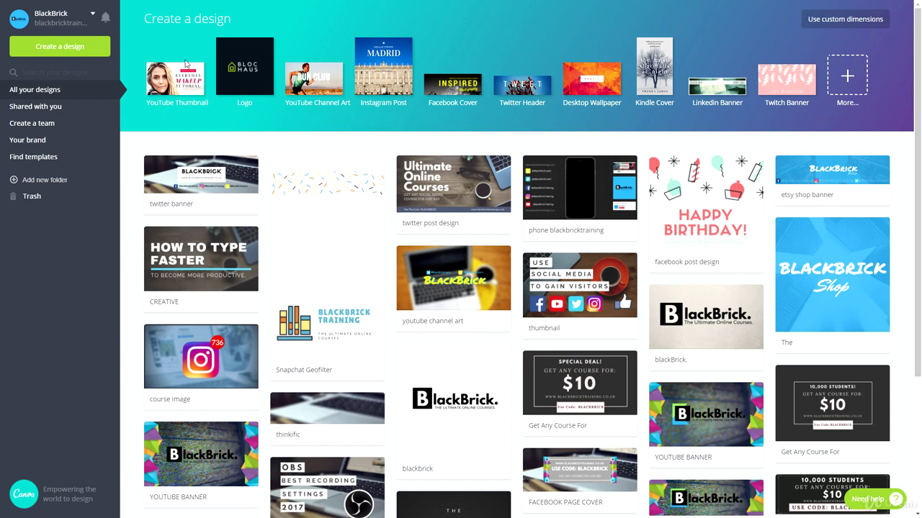
Show all design types and create a new Facebook Cover from the Social Media & Email Headers category.
click(847, 76)
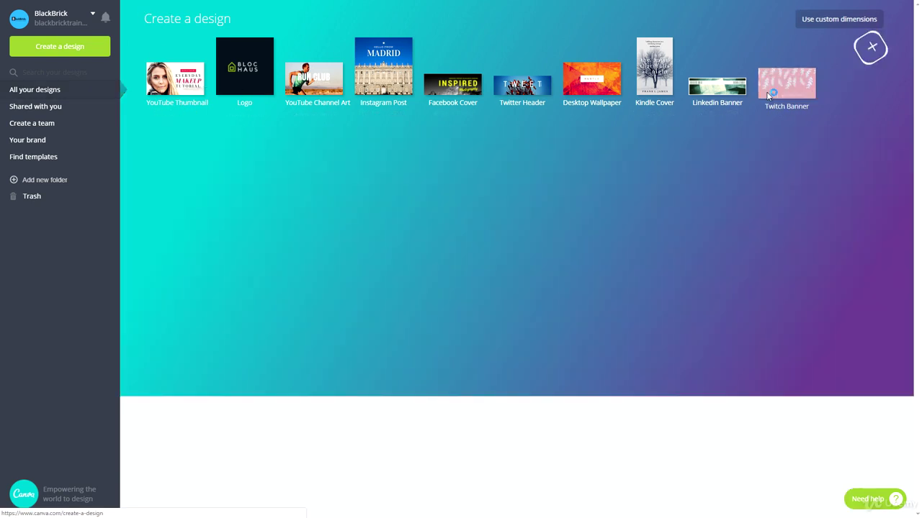
scroll(273, 315, down, 3)
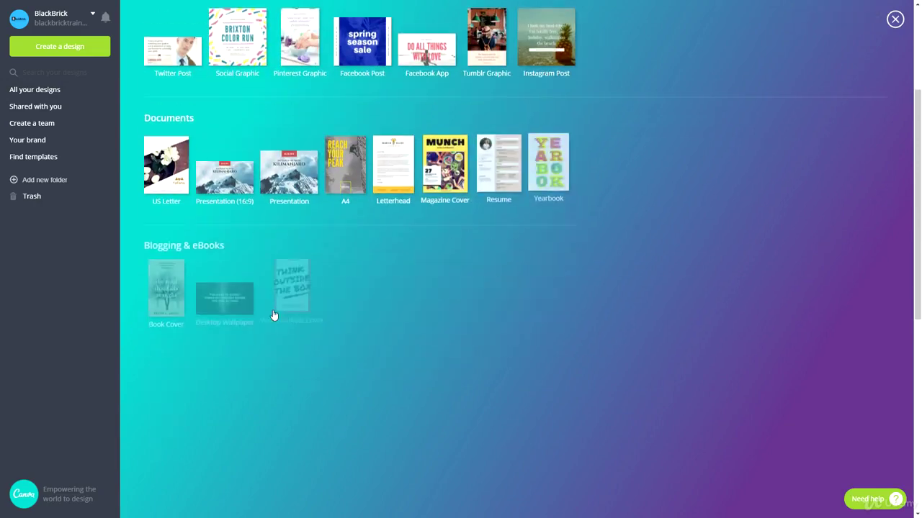
scroll(274, 316, down, 5)
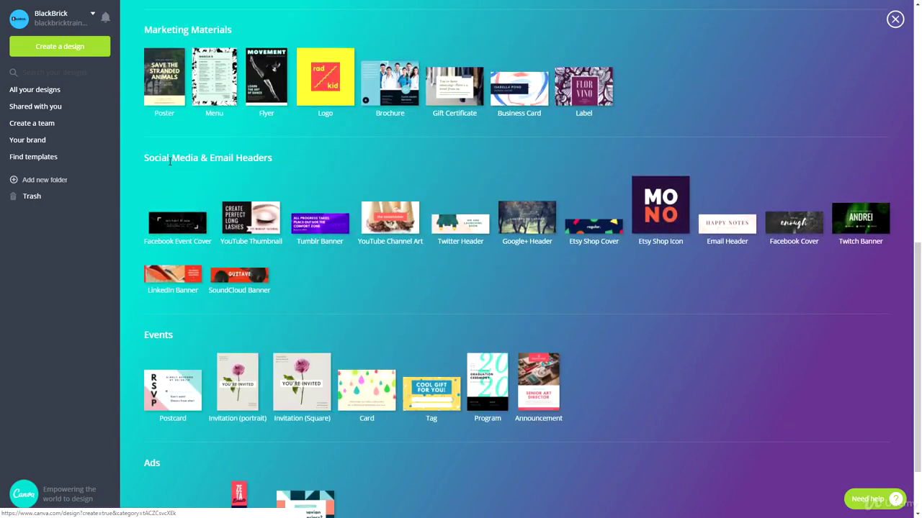
triple_click(217, 161)
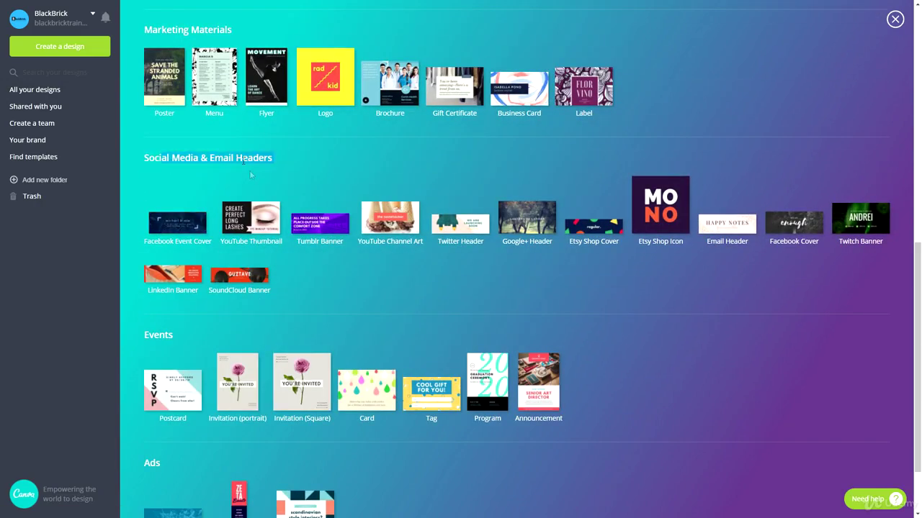
click(305, 161)
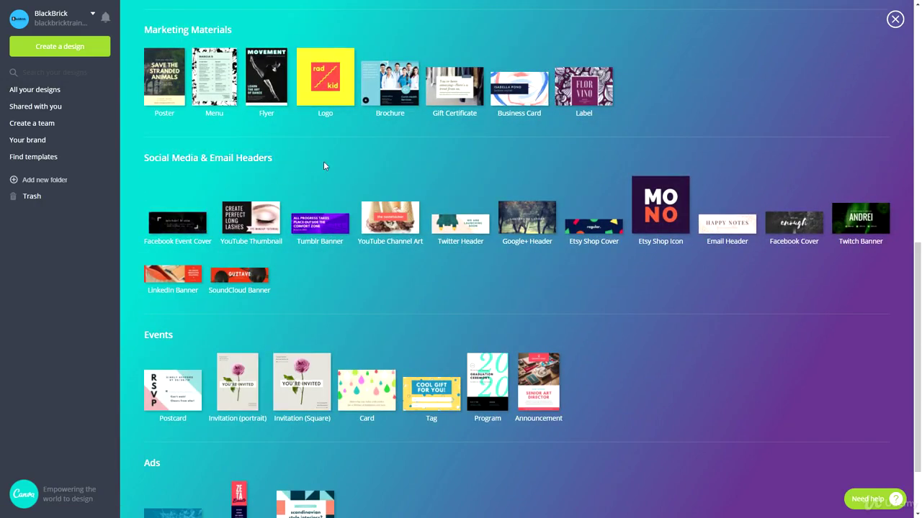
click(795, 231)
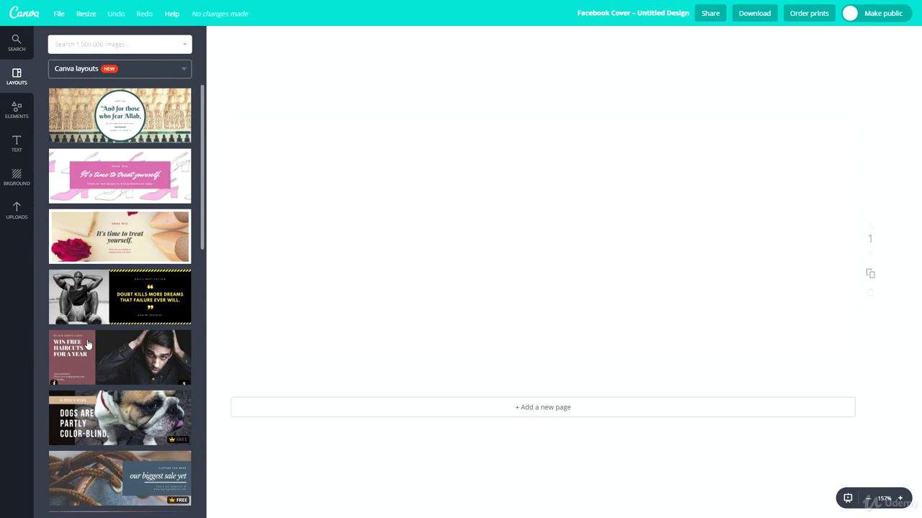
Browse the Canva layouts and apply the rent.au layout with the white building photo and blue panel.
scroll(69, 299, down, 3)
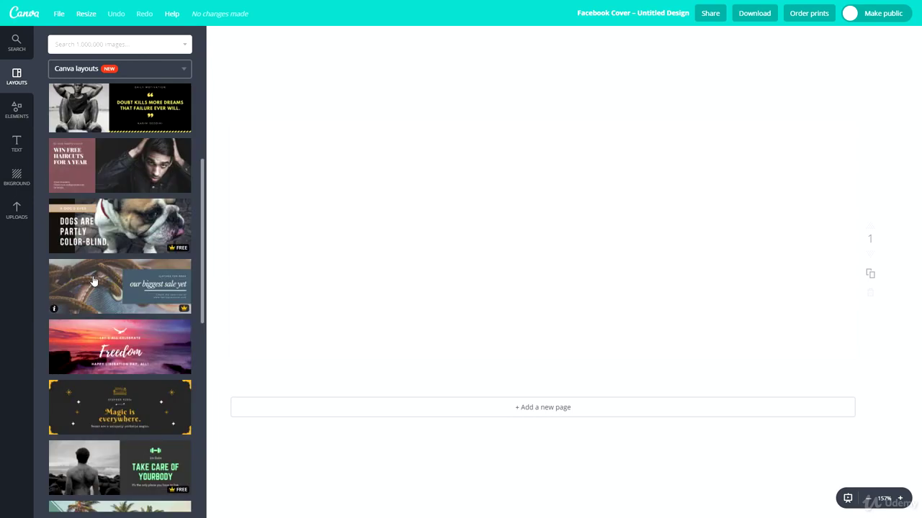
scroll(93, 281, down, 4)
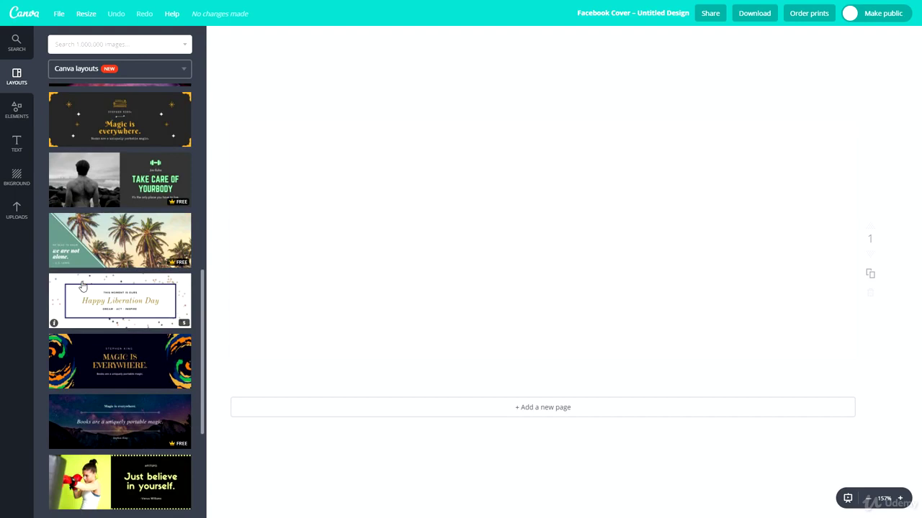
scroll(82, 285, down, 4)
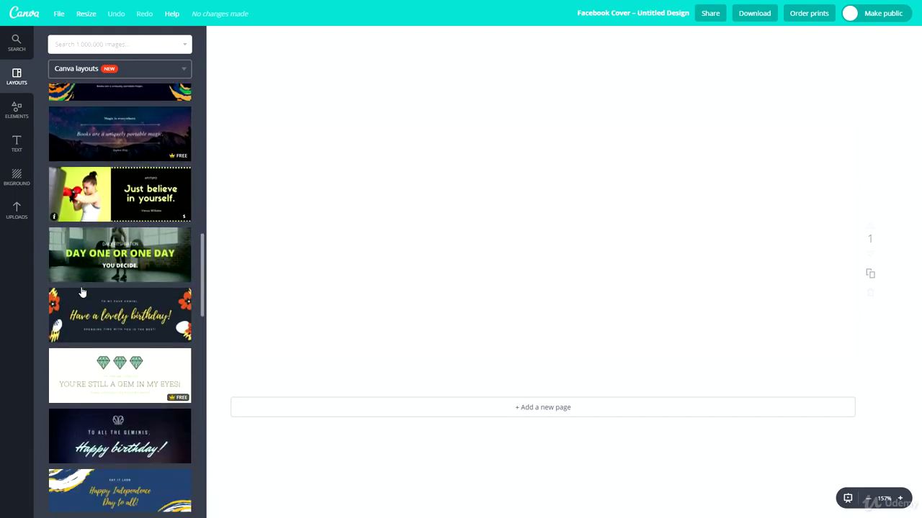
scroll(83, 291, down, 5)
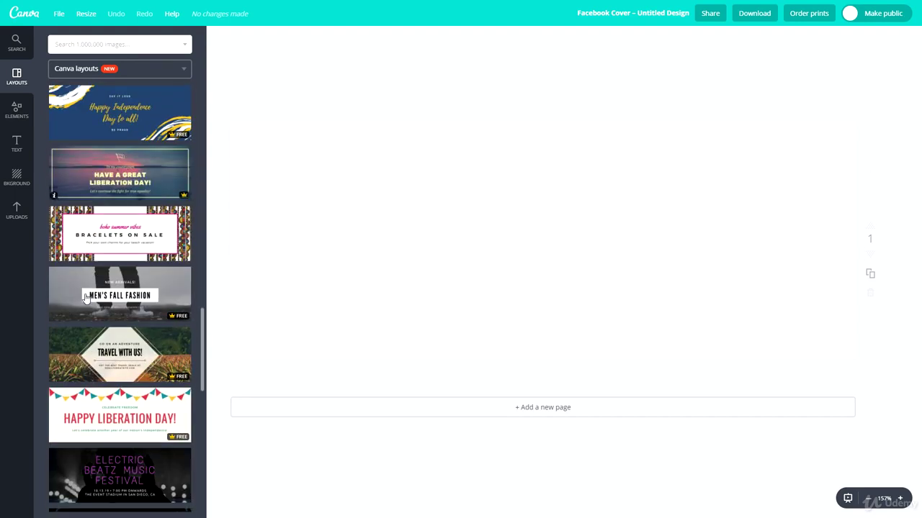
scroll(85, 295, down, 4)
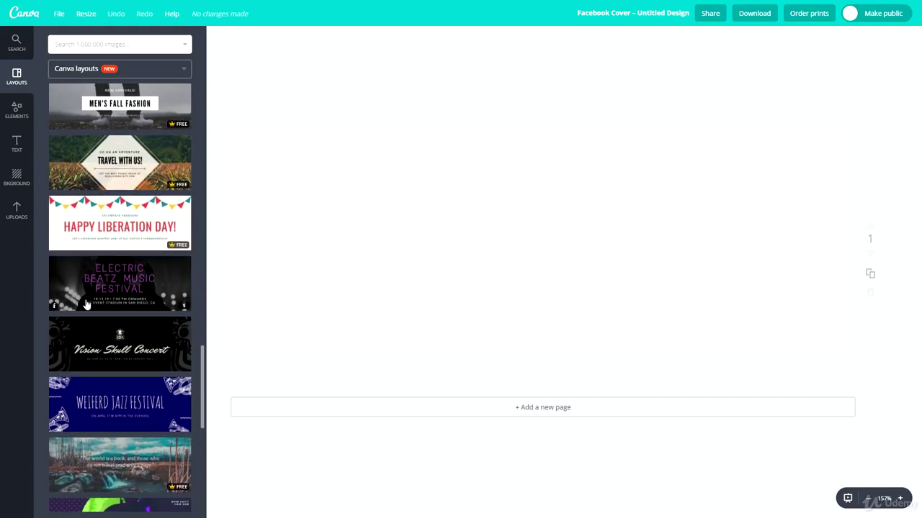
scroll(82, 299, down, 1)
scroll(80, 278, down, 2)
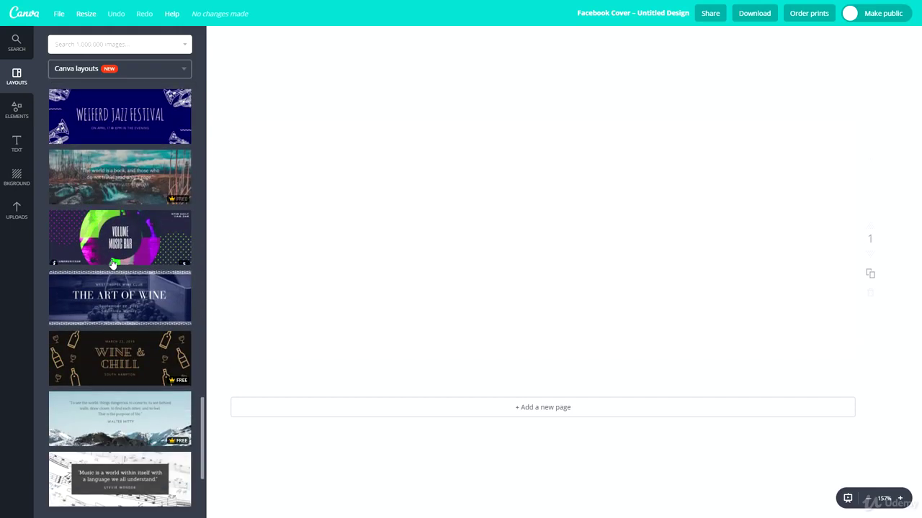
scroll(180, 232, down, 5)
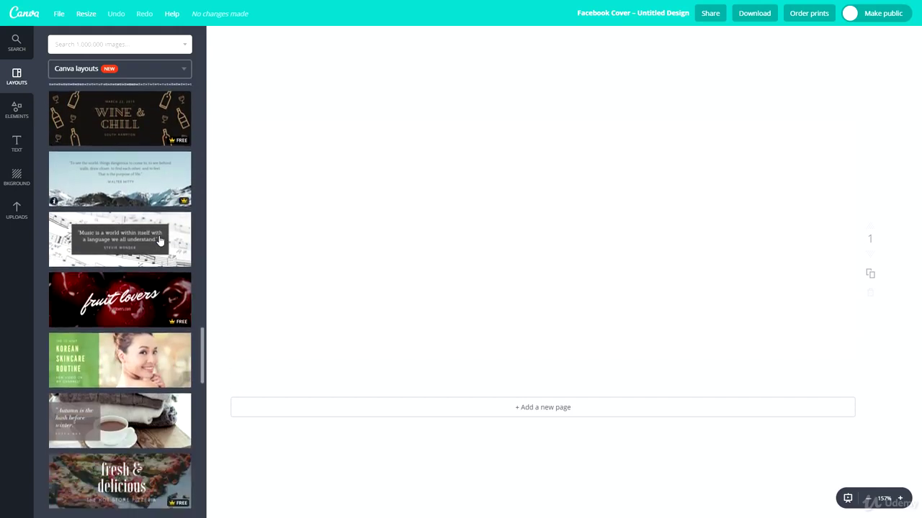
scroll(141, 249, down, 3)
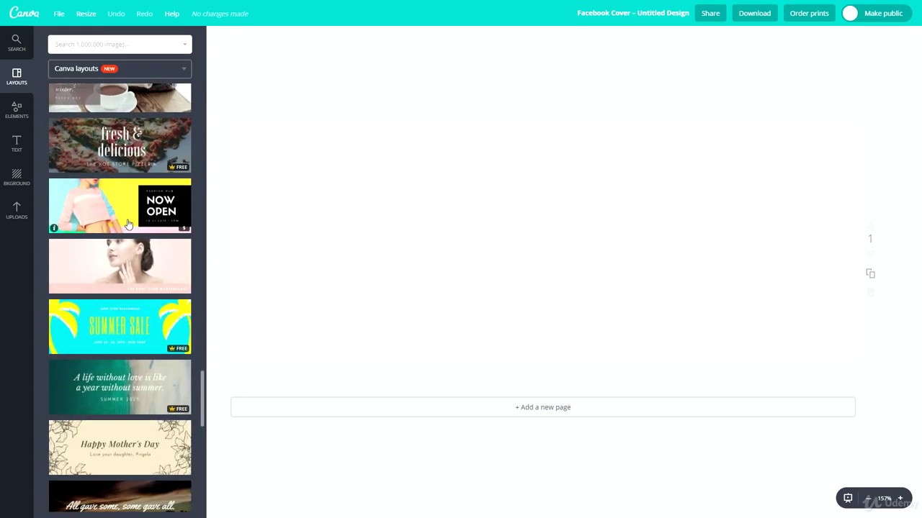
scroll(126, 234, down, 2)
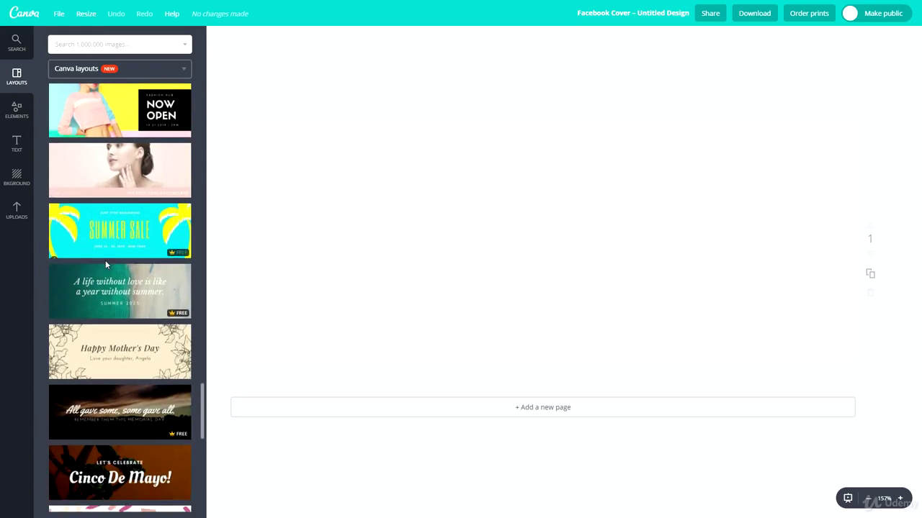
scroll(104, 238, down, 2)
scroll(94, 310, down, 3)
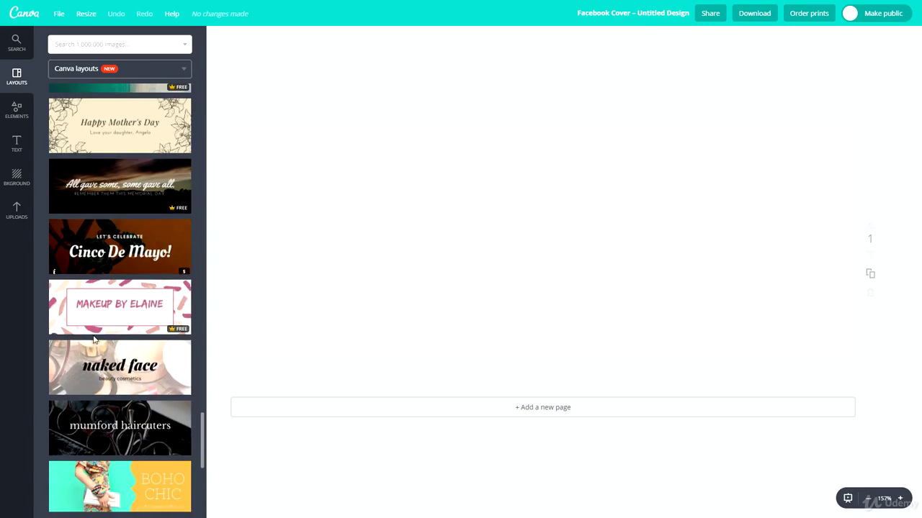
scroll(90, 345, down, 3)
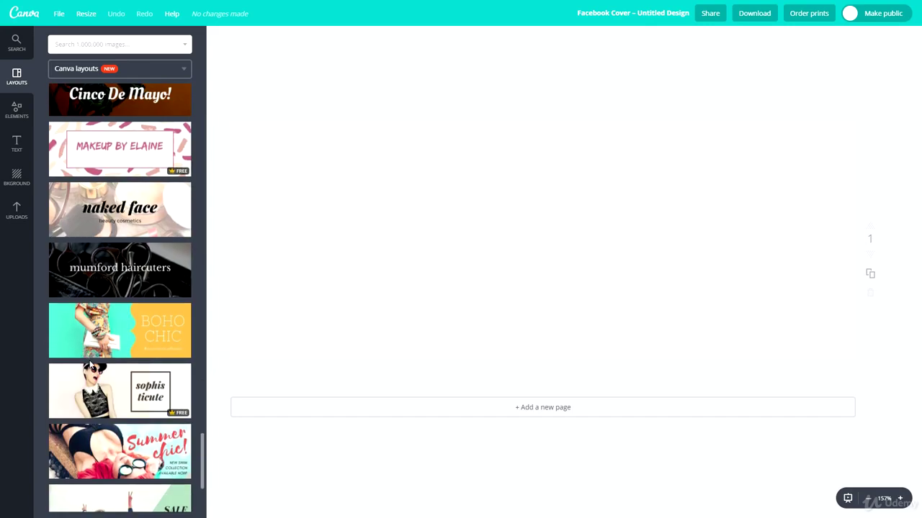
scroll(85, 382, down, 6)
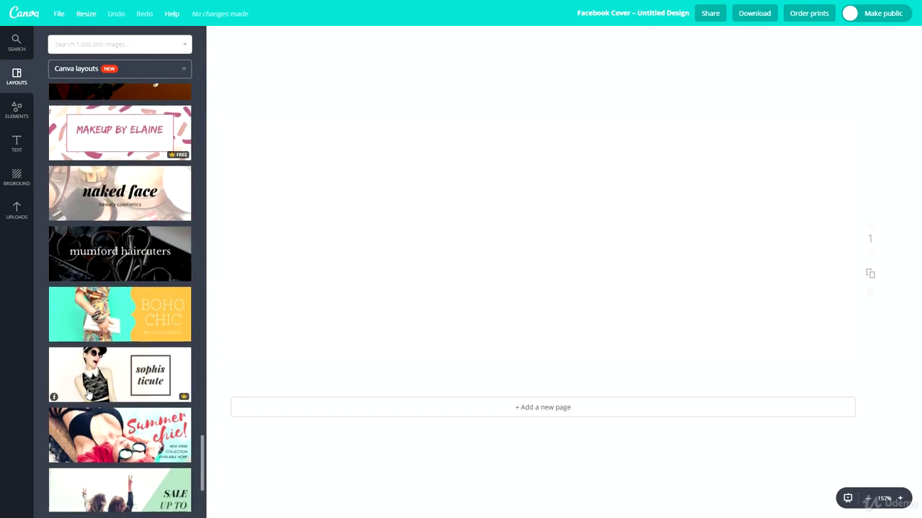
scroll(88, 389, down, 3)
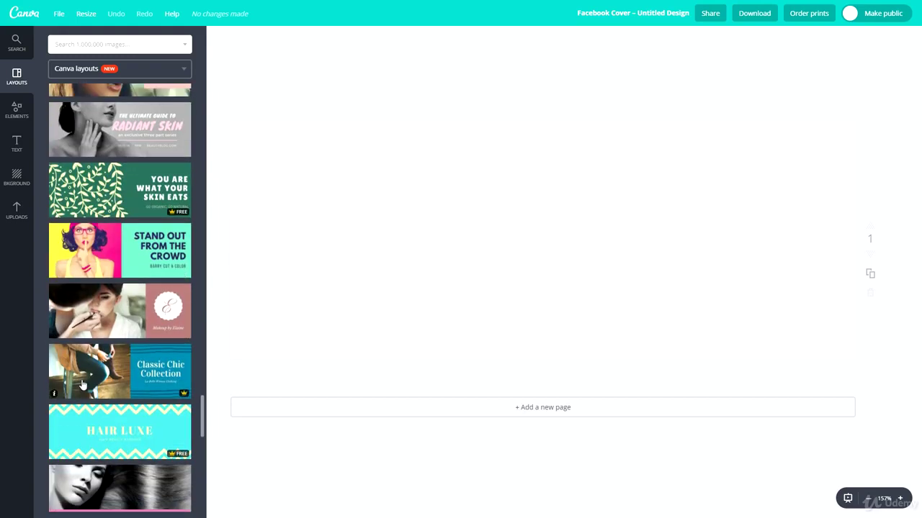
scroll(80, 385, down, 3)
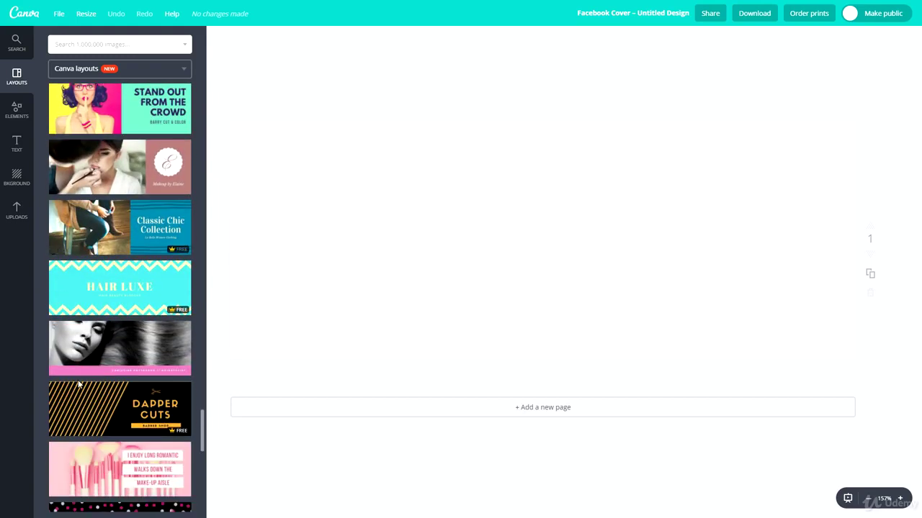
scroll(82, 380, down, 3)
scroll(81, 378, down, 12)
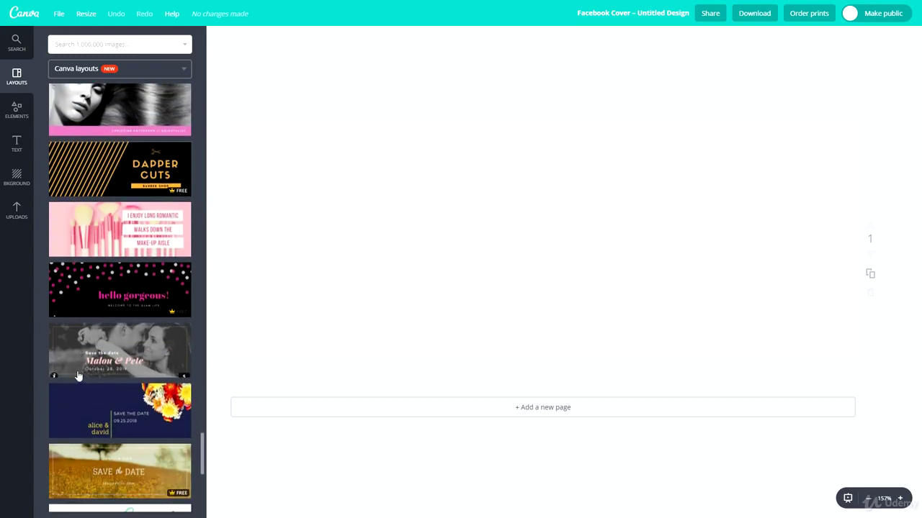
click(147, 239)
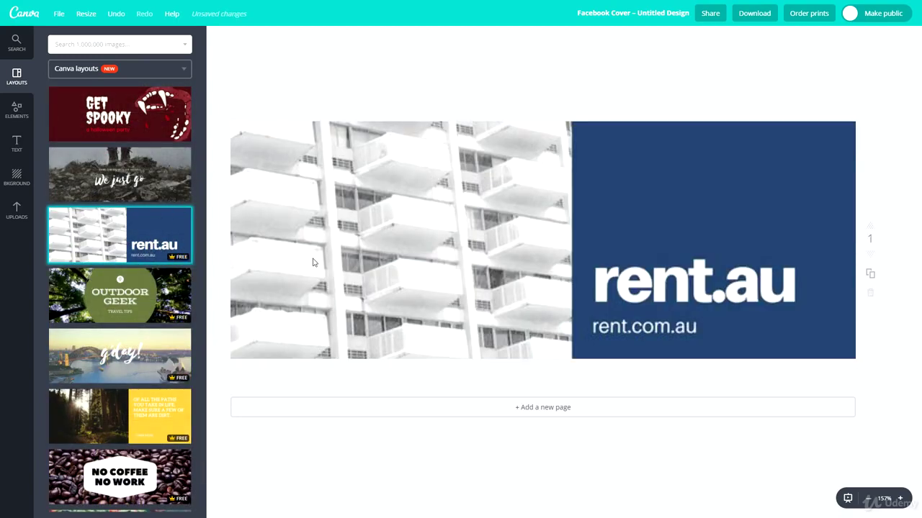
Look through more of the available Facebook cover layouts, including which ones are marked as free.
scroll(75, 326, down, 1)
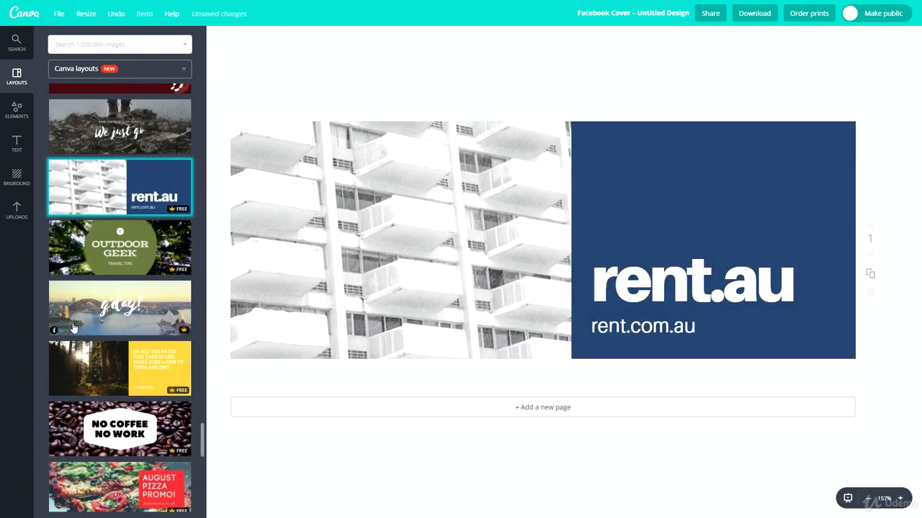
scroll(74, 327, down, 1)
scroll(101, 331, down, 6)
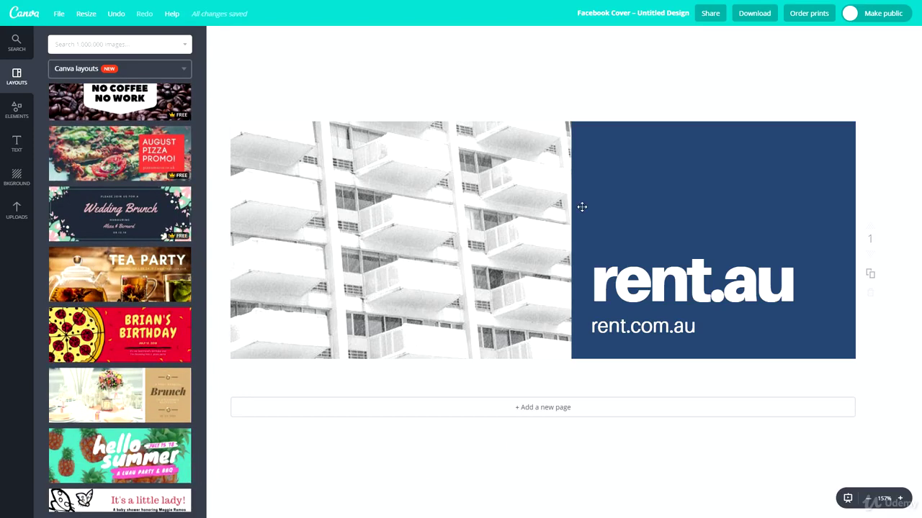
scroll(119, 298, down, 6)
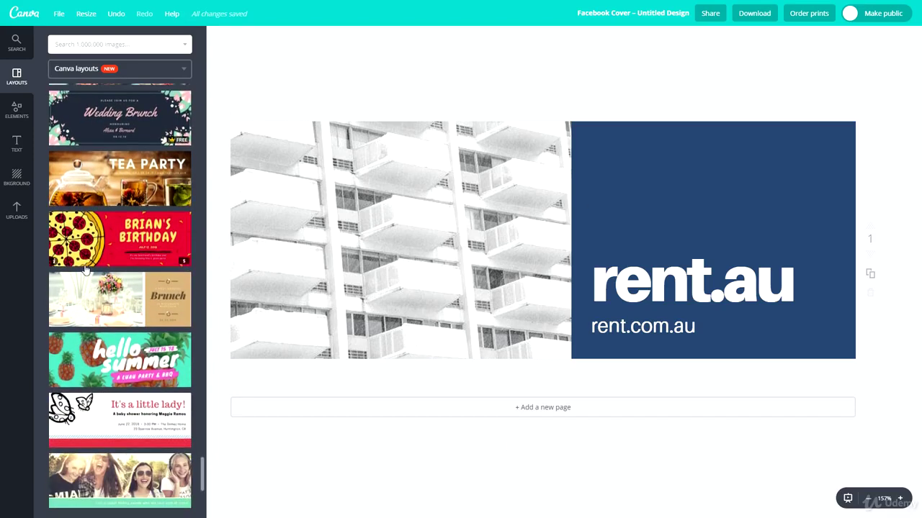
scroll(173, 386, down, 3)
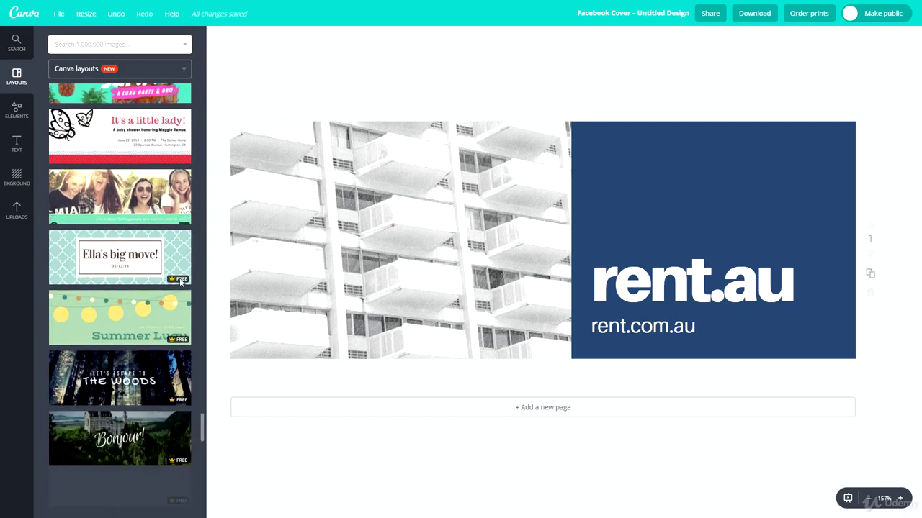
scroll(173, 386, down, 2)
scroll(134, 370, down, 10)
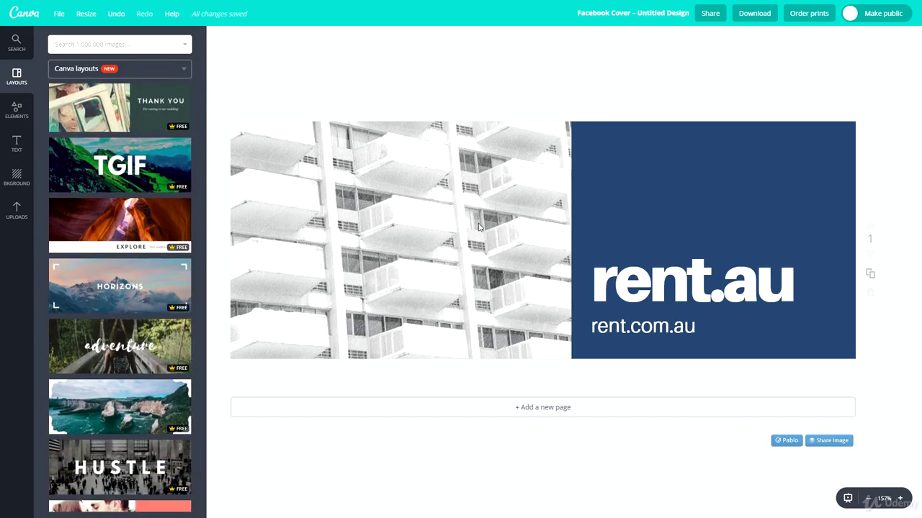
Replace the rent.au heading on the blue panel with "BlackBrick" and set its font size to 48.
double_click(696, 292)
triple_click(691, 285)
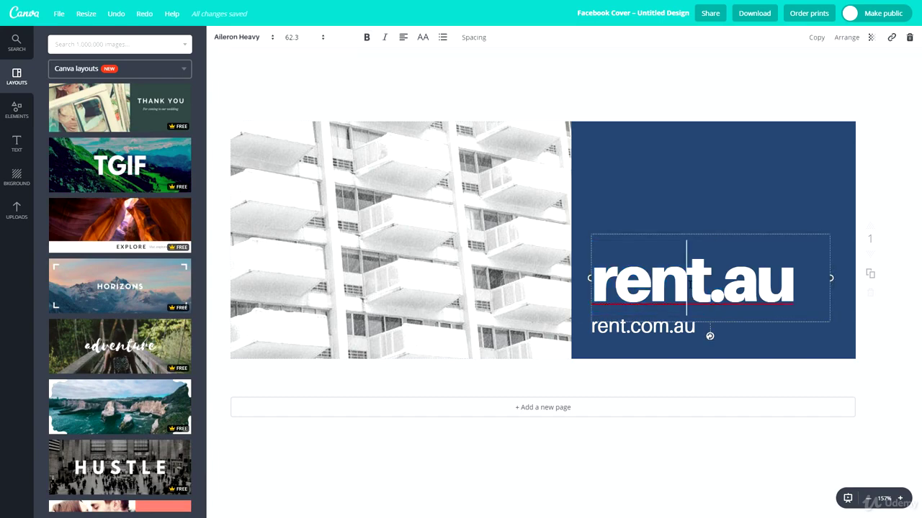
text(BlackBrick)
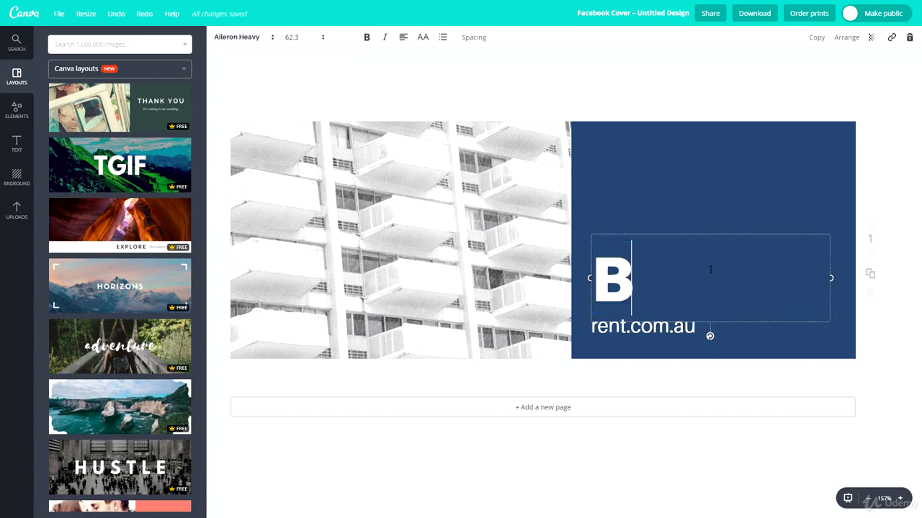
click(293, 38)
click(300, 248)
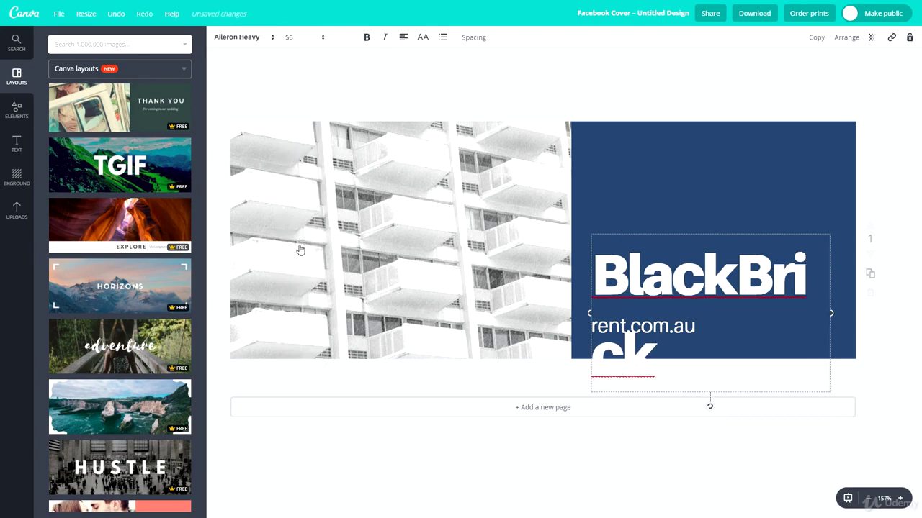
click(296, 37)
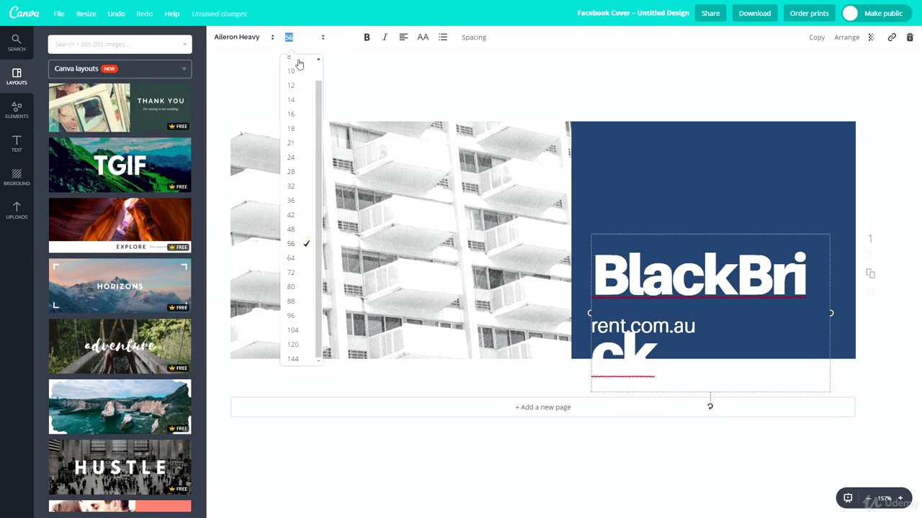
click(297, 232)
click(754, 170)
click(592, 326)
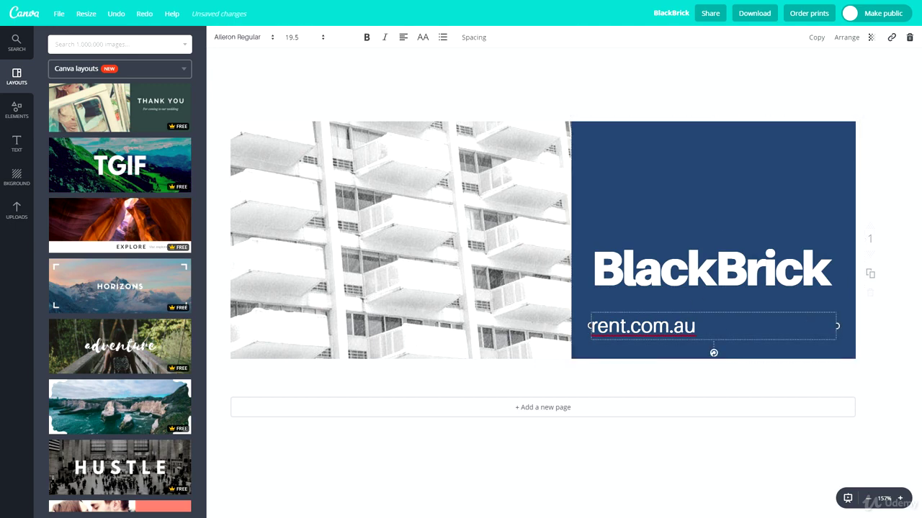
triple_click(657, 324)
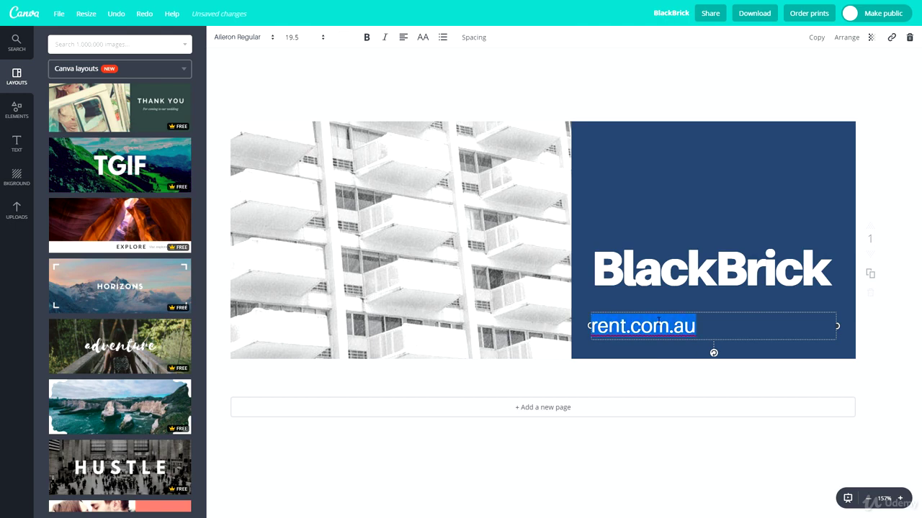
text(www.)
text(blackbricktraining.co.uk)
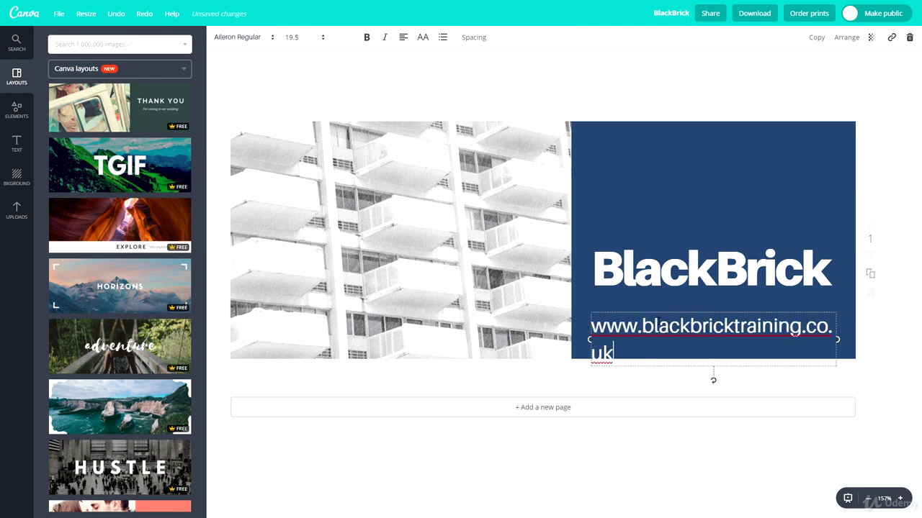
click(311, 39)
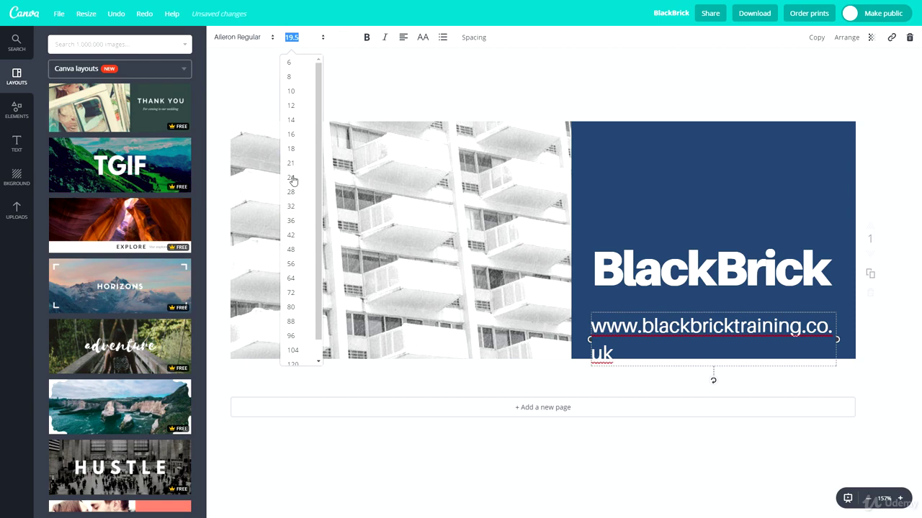
click(300, 149)
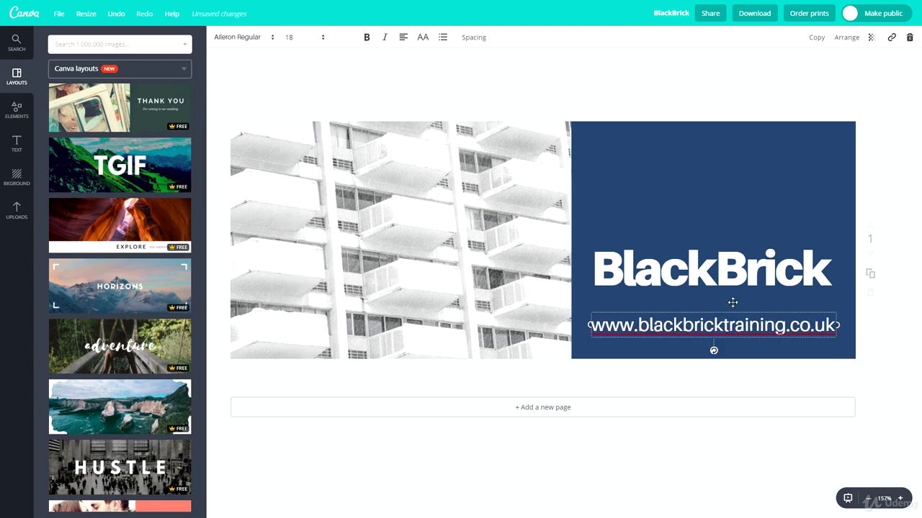
Move the BlackBrick heading down so it sits directly above the web address on the blue panel.
drag(684, 273, 684, 283)
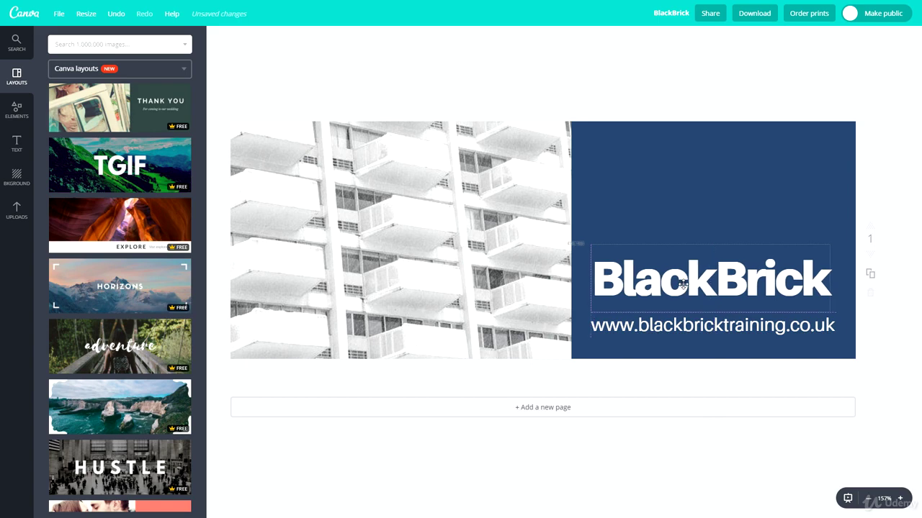
click(683, 213)
drag(677, 275, 674, 293)
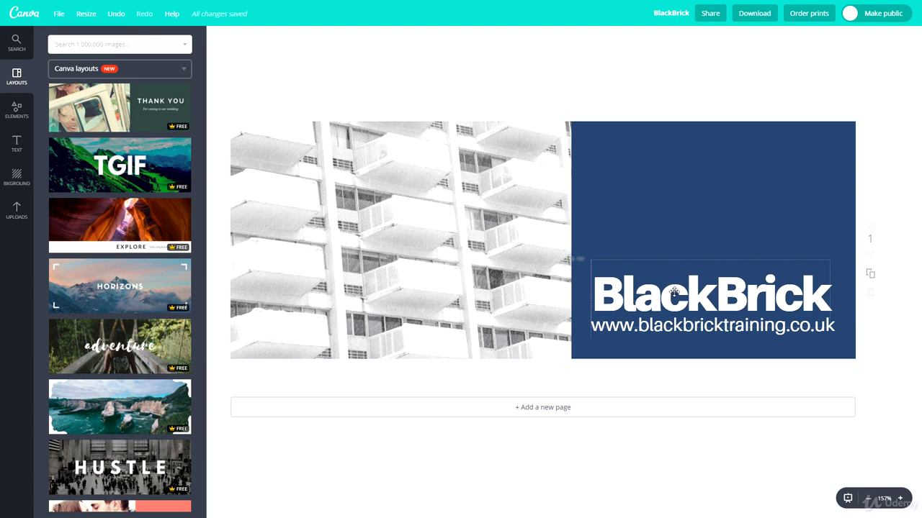
click(689, 216)
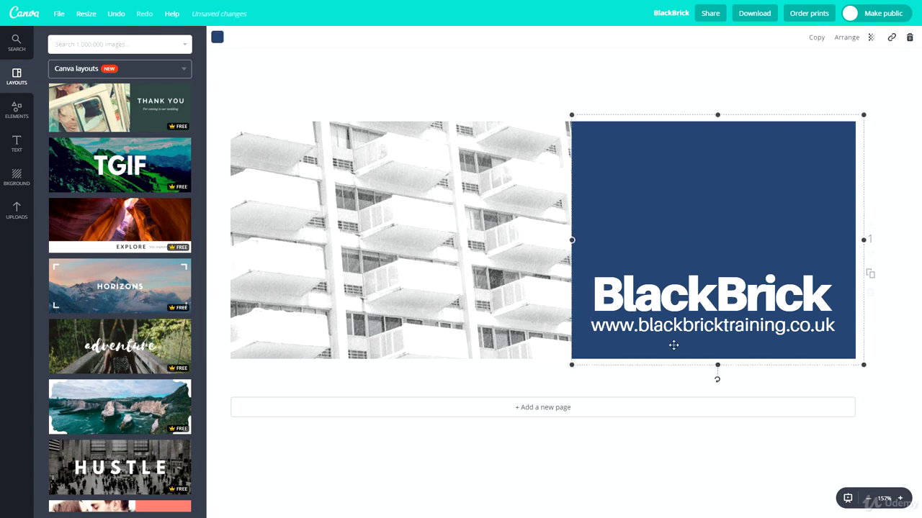
key(Escape)
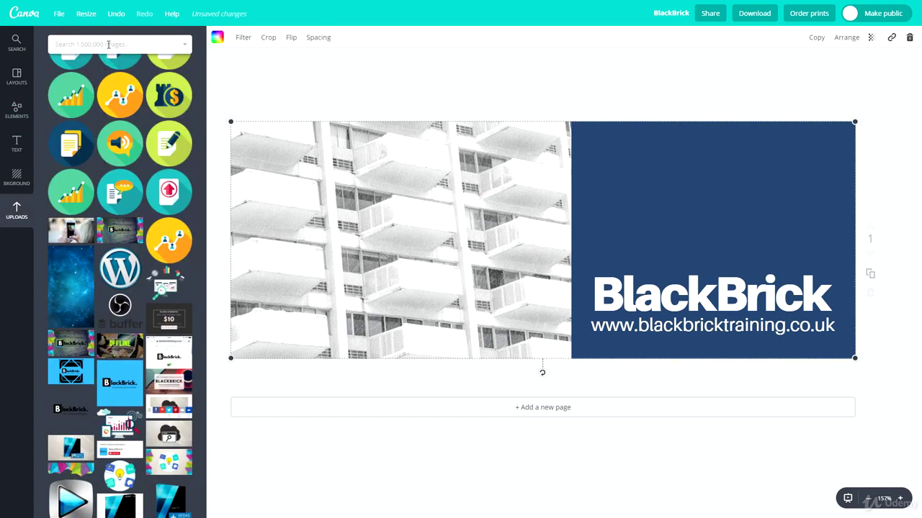
Search the image library for "macbook" and replace the building background with the free dark wooden desk photo.
click(17, 42)
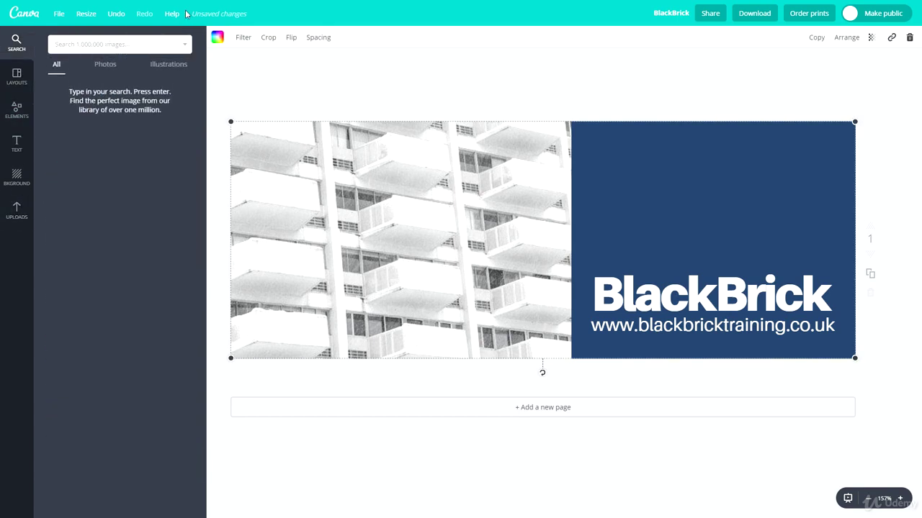
text(macbook)
key(Return)
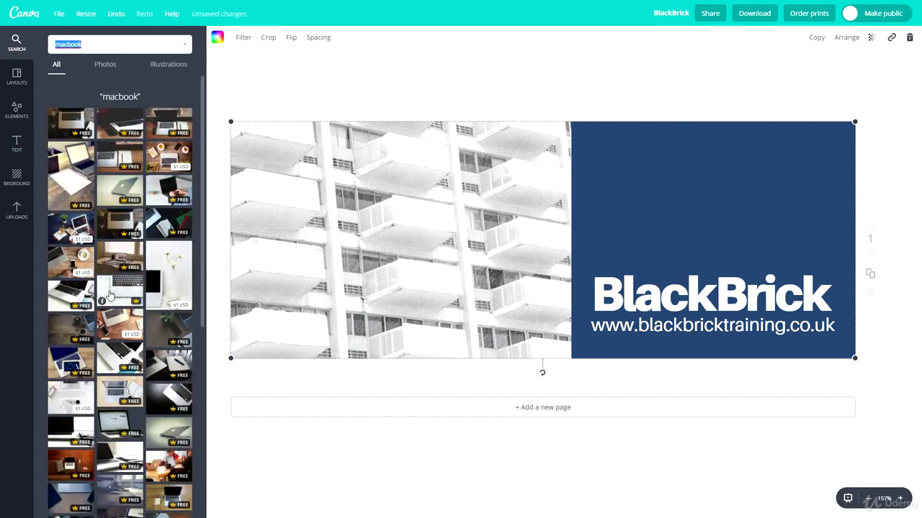
scroll(69, 196, down, 1)
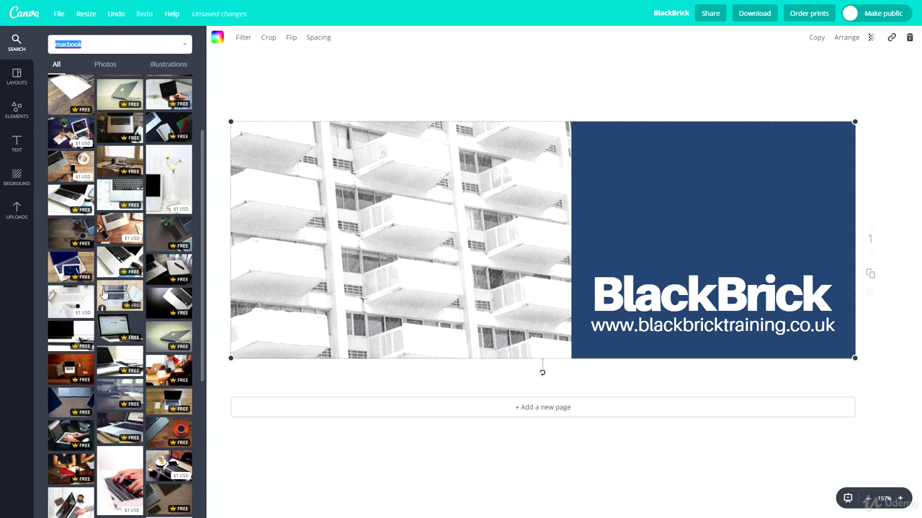
drag(63, 229, 268, 236)
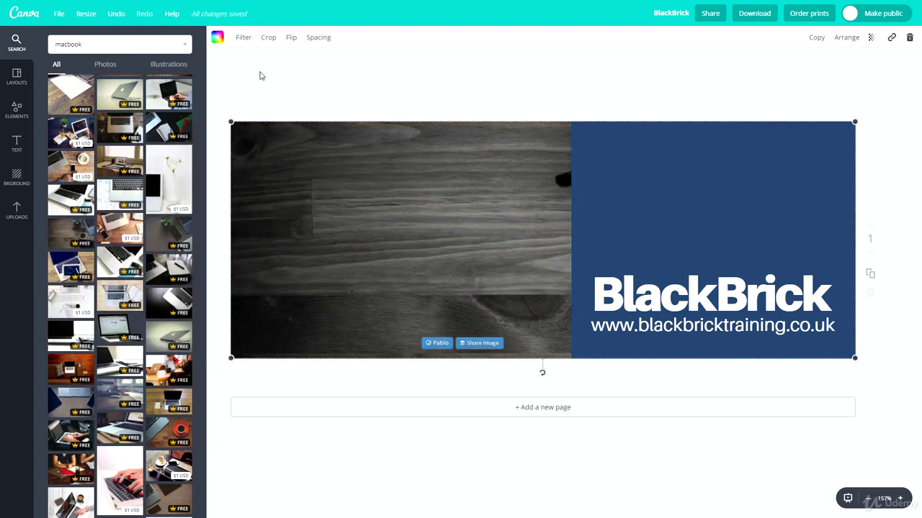
Flip the desk photo horizontally and reposition it in its frame to show the laptop, plant, glasses and top of the cup.
click(291, 38)
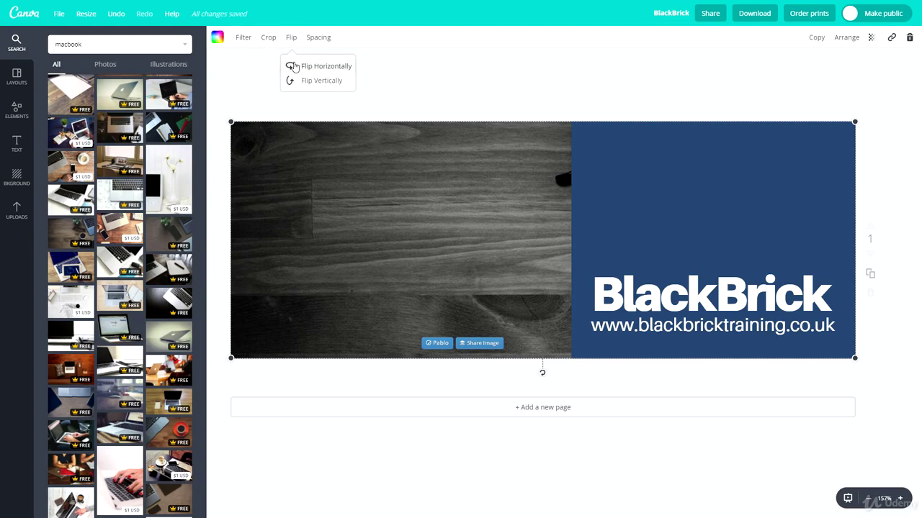
click(293, 66)
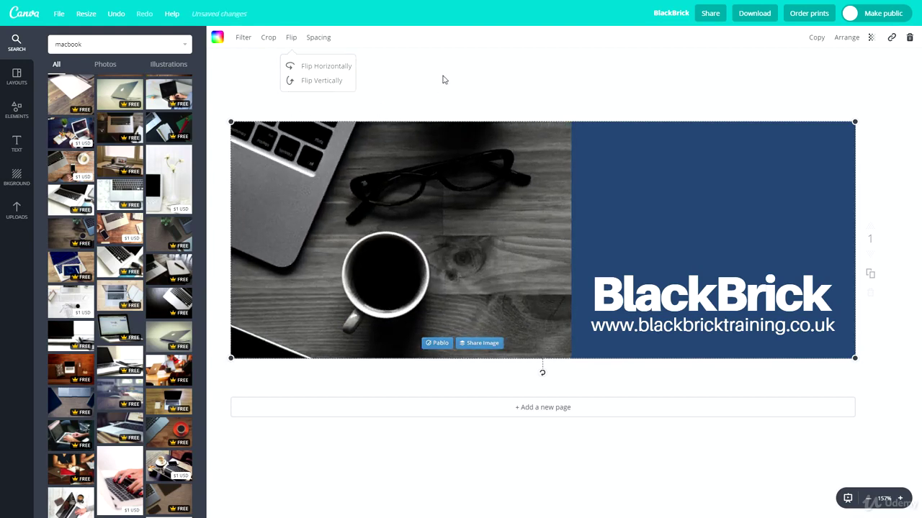
double_click(398, 201)
drag(396, 189, 384, 282)
Apply the Normal filter to the desk photo to restore its original colours.
click(218, 36)
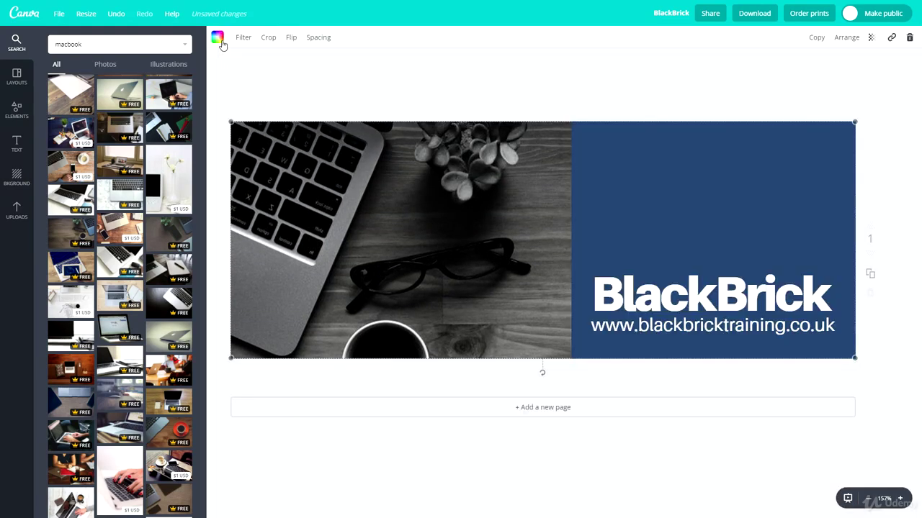
click(242, 37)
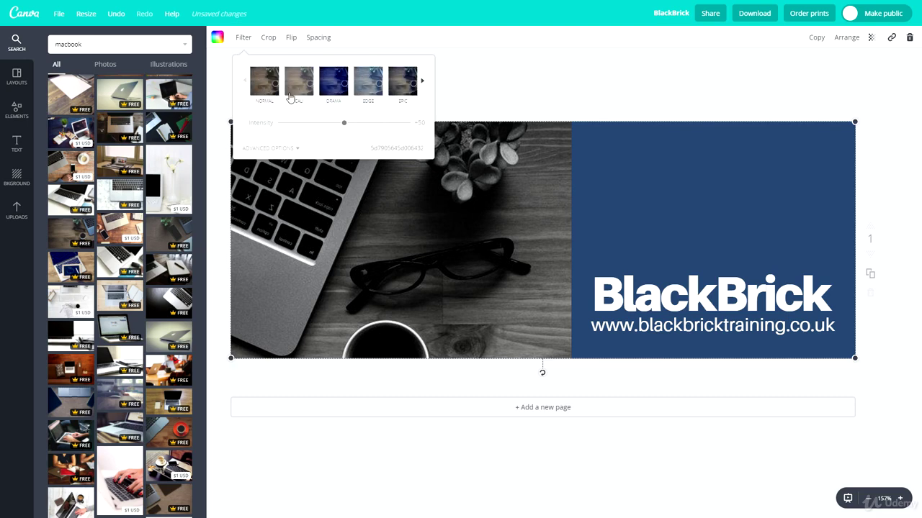
click(266, 85)
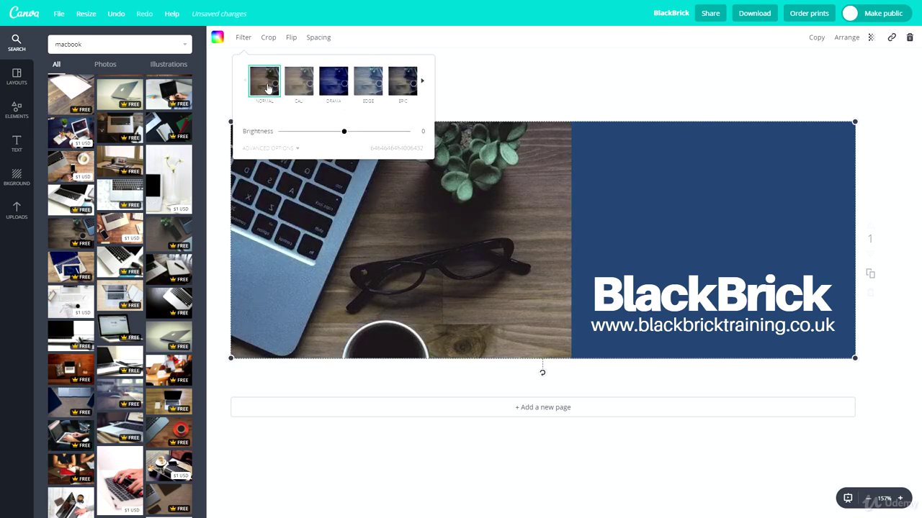
click(562, 90)
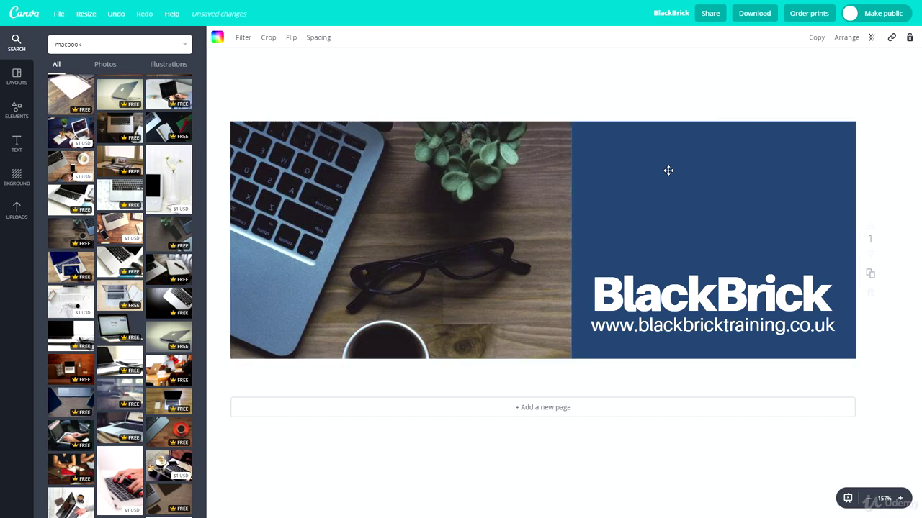
Make the blue panel slightly transparent so the wooden desk shows through behind the text.
click(668, 170)
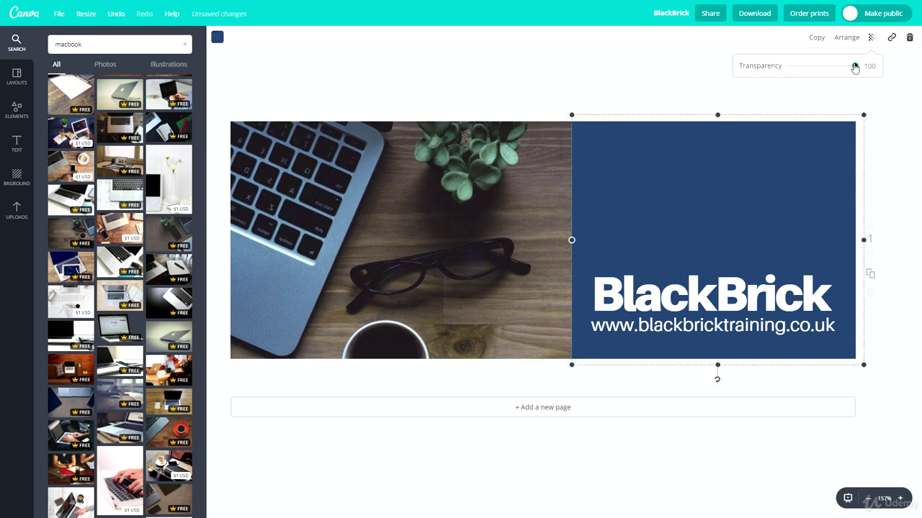
drag(854, 67, 843, 68)
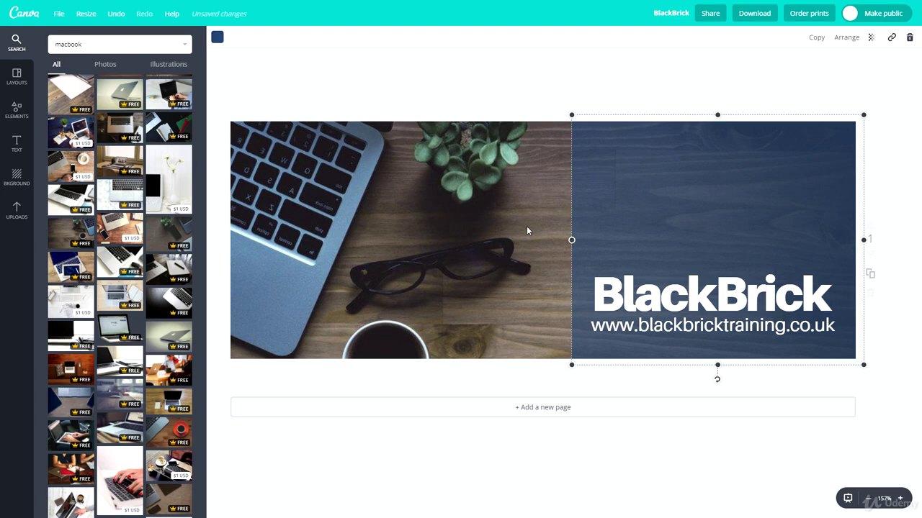
click(611, 72)
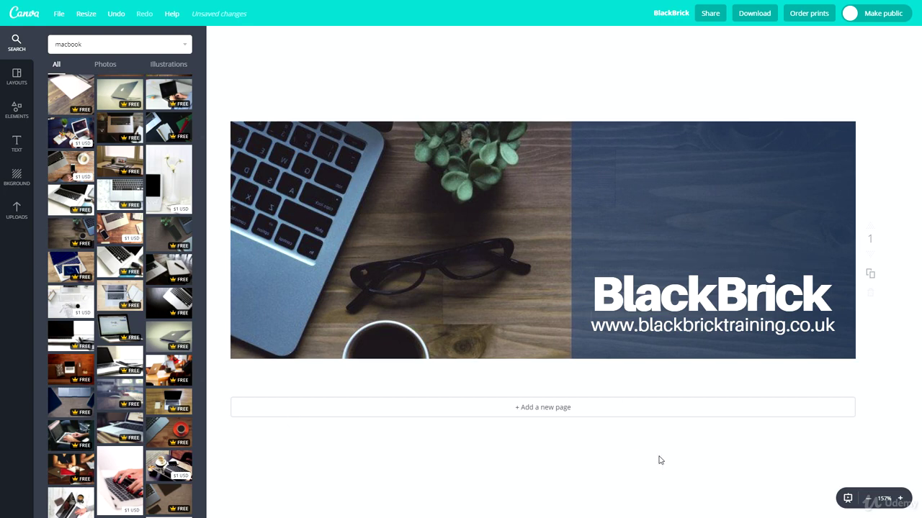
Look through the element categories and examine the free icons in the Icons collection.
click(17, 110)
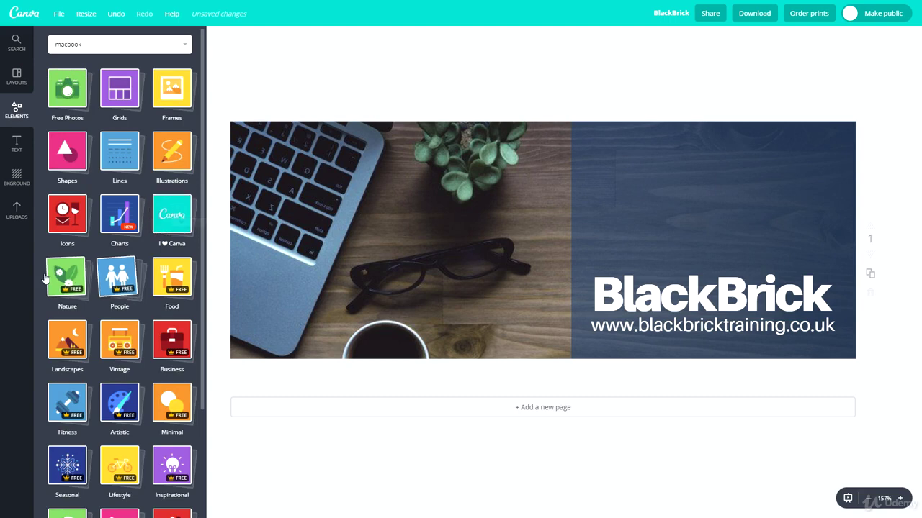
scroll(151, 347, down, 1)
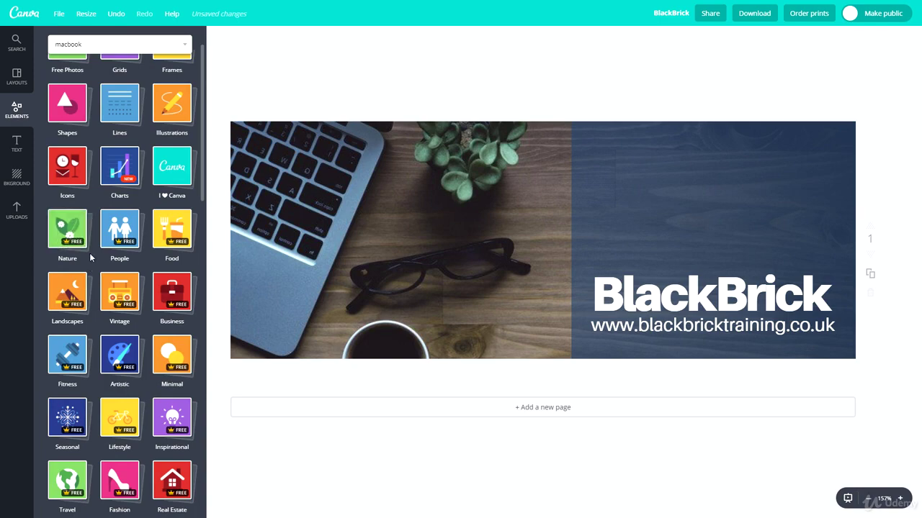
scroll(90, 257, down, 4)
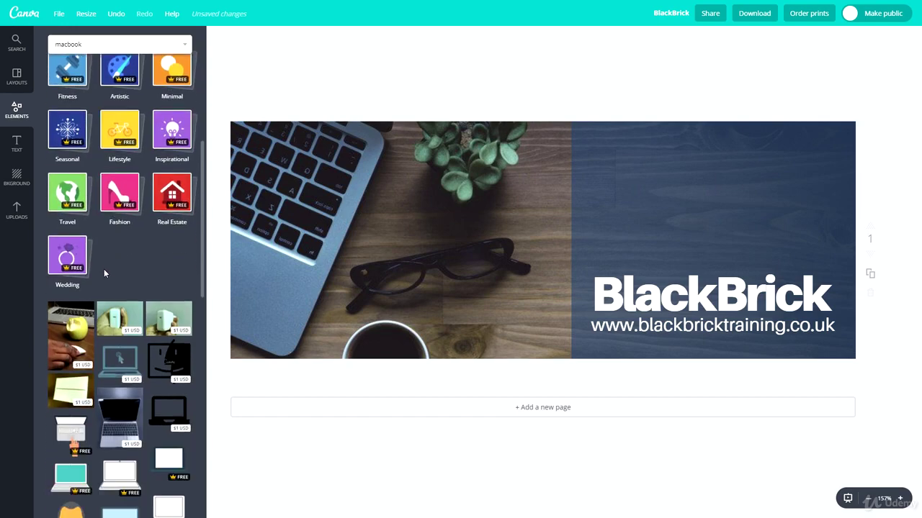
scroll(104, 269, up, 2)
scroll(121, 279, up, 3)
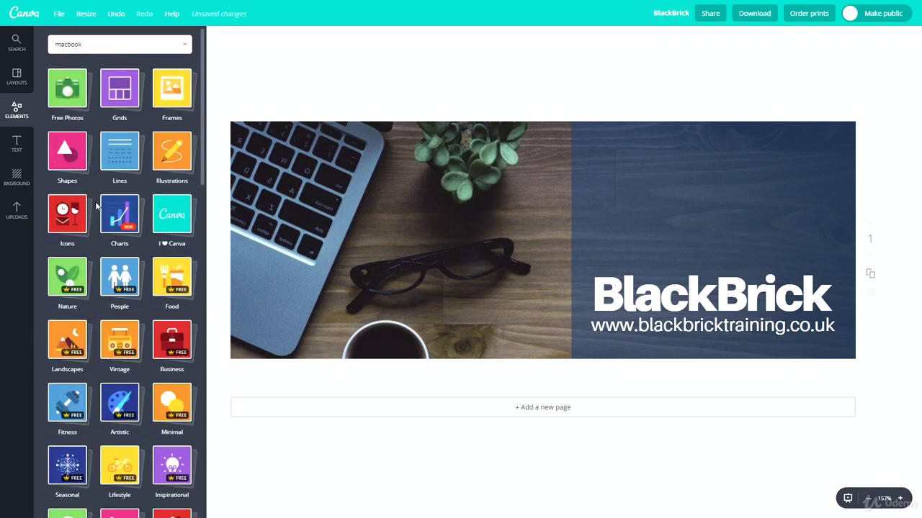
click(61, 218)
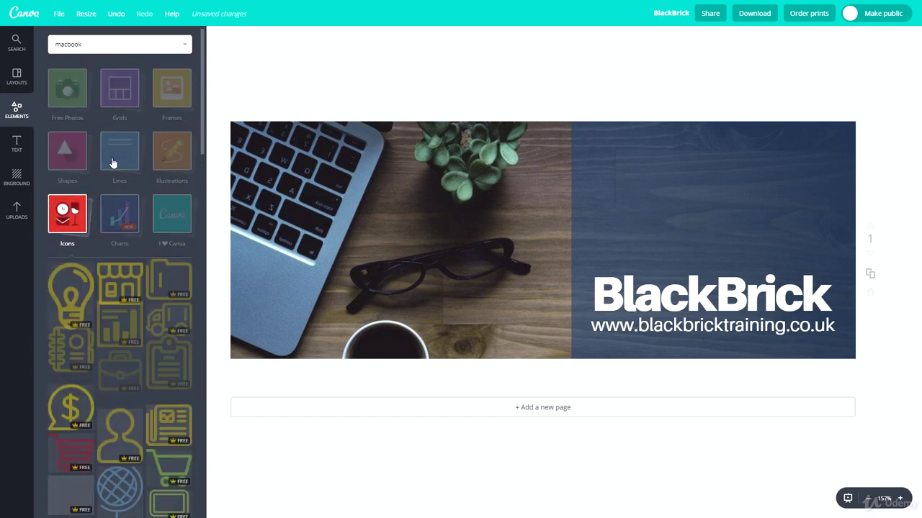
scroll(72, 260, down, 4)
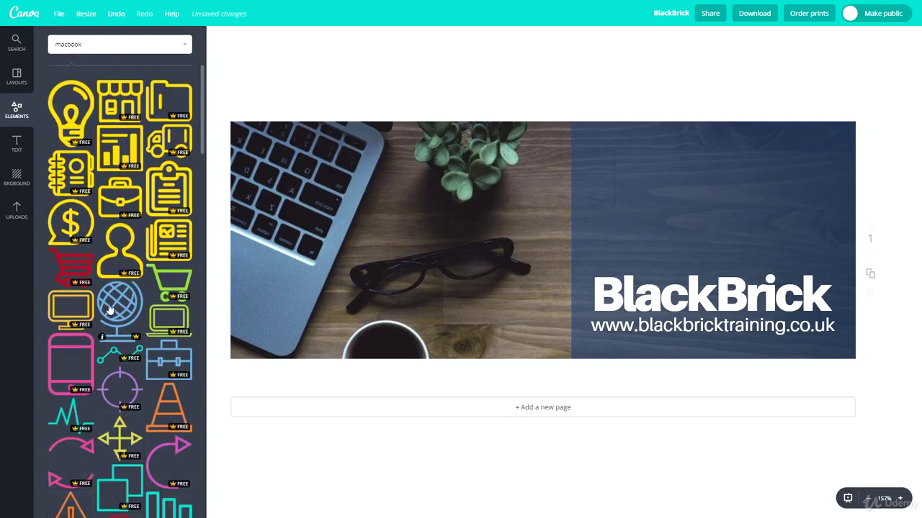
scroll(140, 206, down, 1)
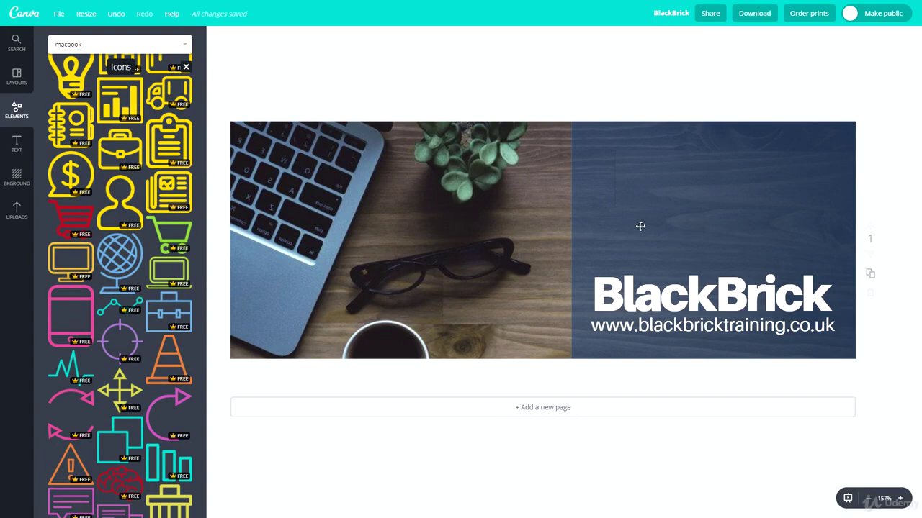
scroll(131, 236, down, 9)
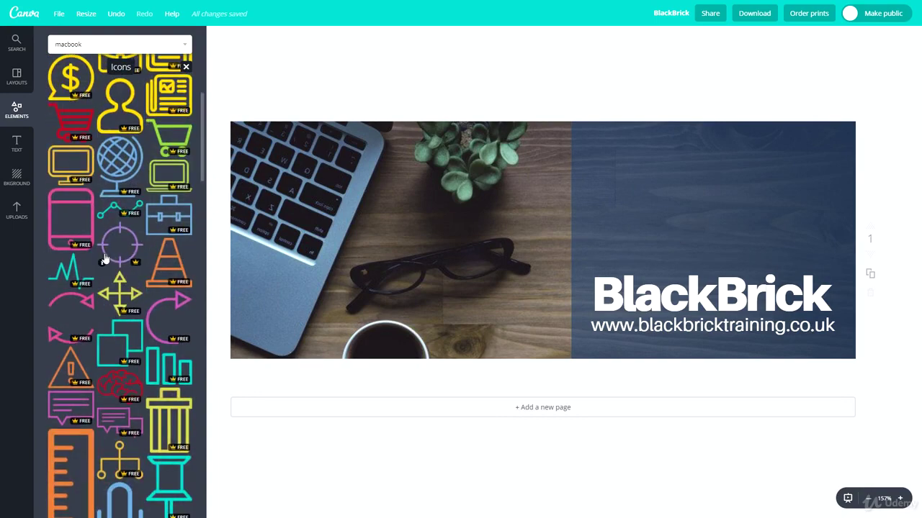
scroll(130, 236, up, 10)
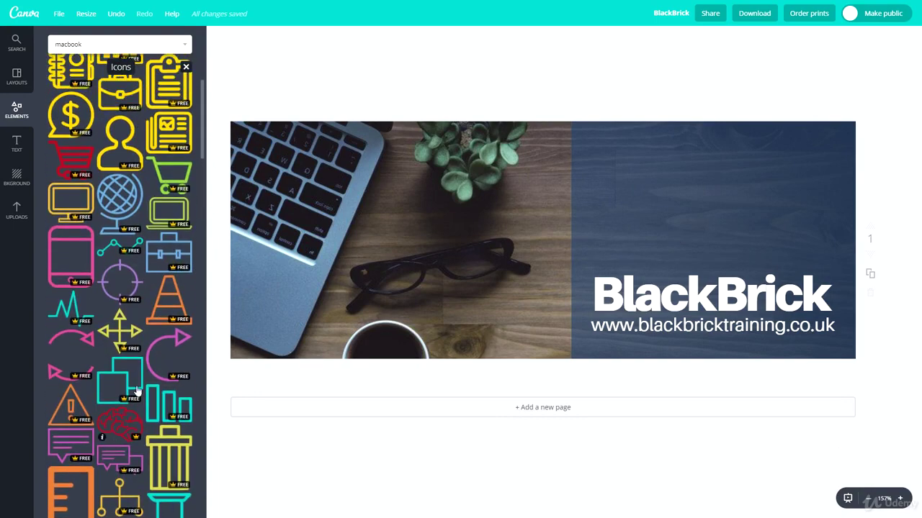
Add the yellow light bulb icon, shrink it and centre it above the BlackBrick heading on the blue panel.
click(70, 288)
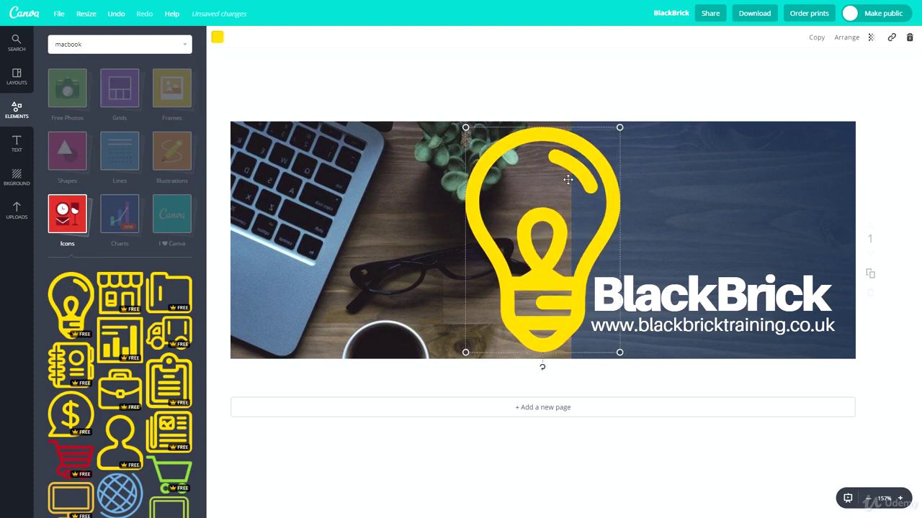
drag(619, 127, 558, 218)
drag(510, 283, 718, 189)
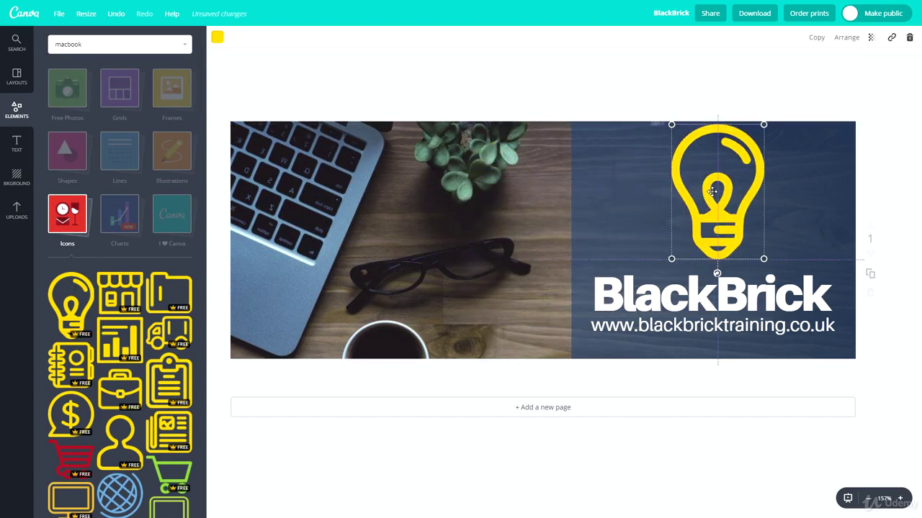
Change the light bulb icon's colour to white (#ffffff).
click(217, 36)
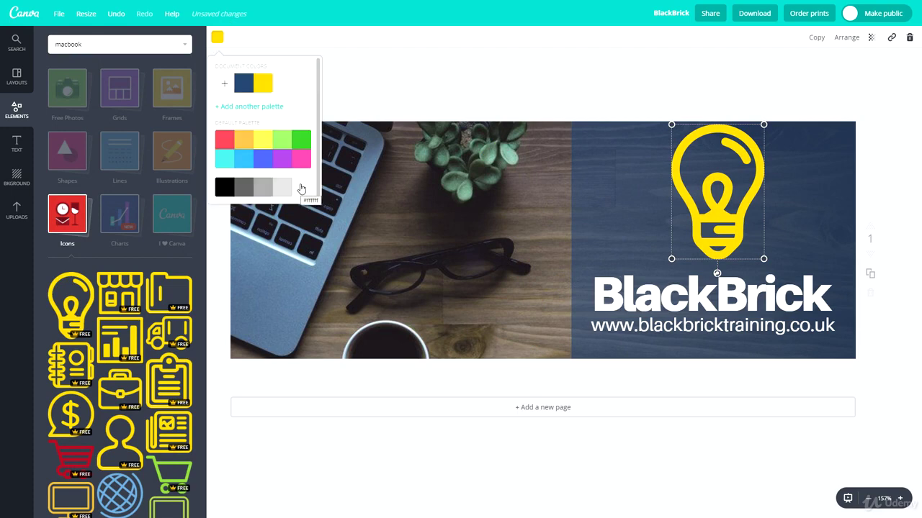
click(300, 187)
click(576, 93)
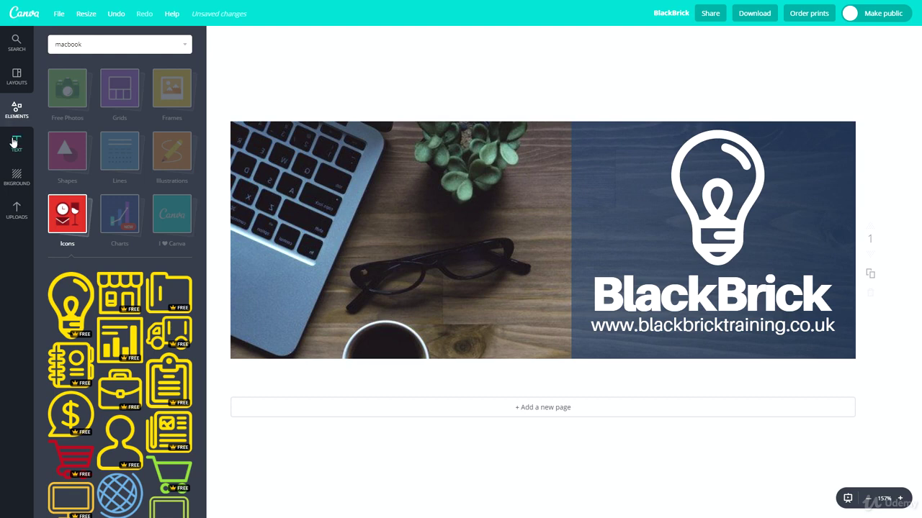
Search for twitter, add the light-blue rounded-square Twitter icon, shrink it and place it in the cover's lower-left corner.
click(17, 45)
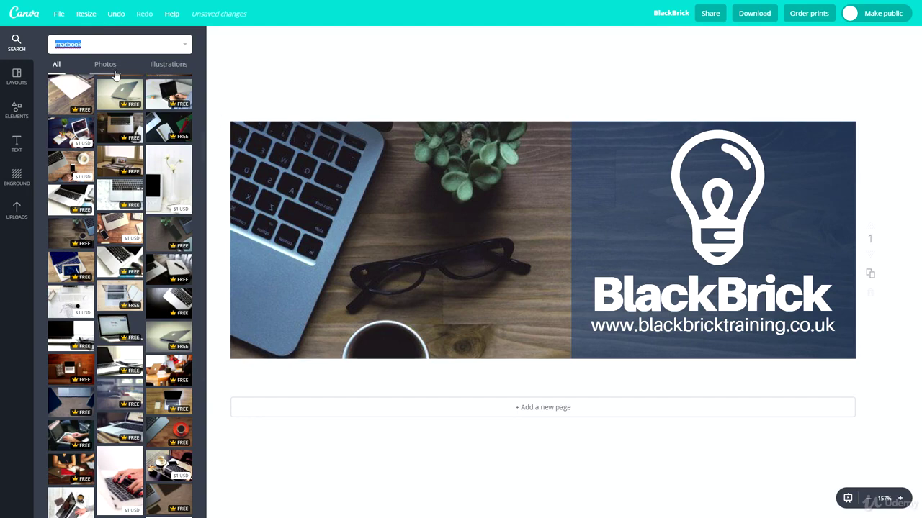
text(twitter)
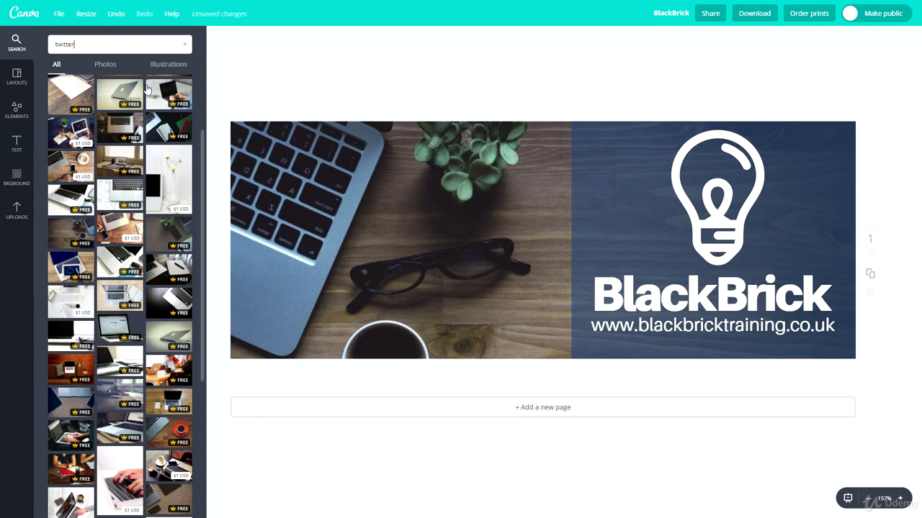
key(Return)
scroll(84, 141, down, 3)
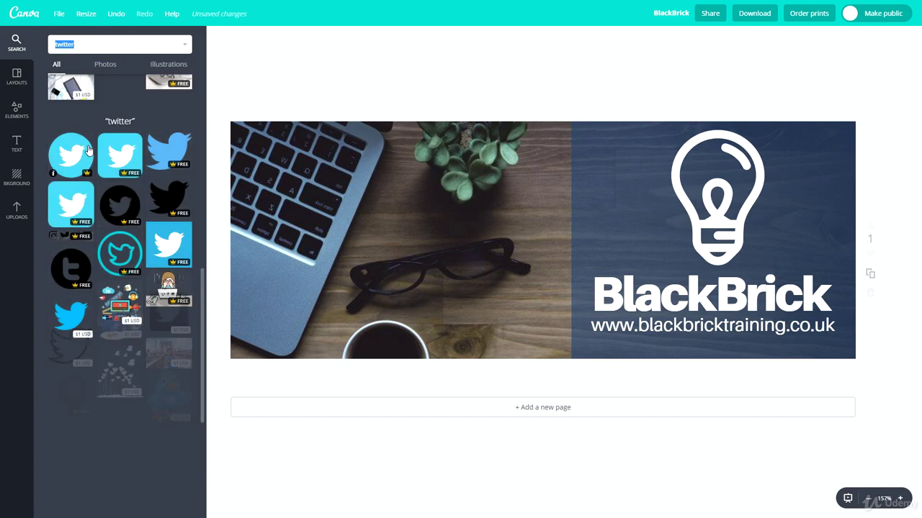
click(135, 150)
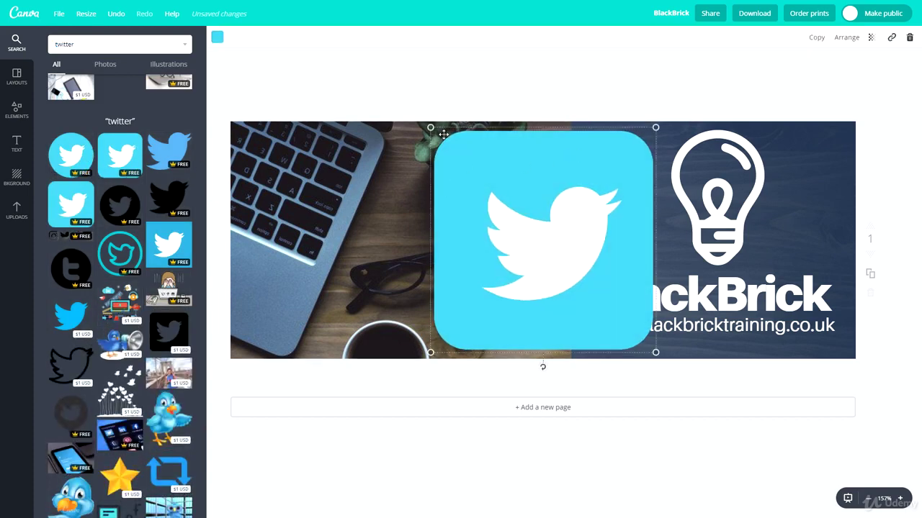
drag(431, 127, 250, 340)
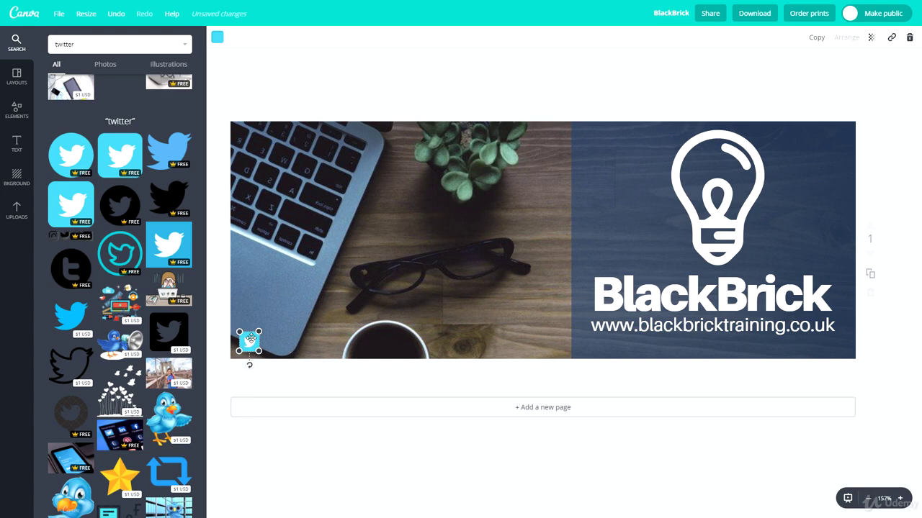
click(636, 326)
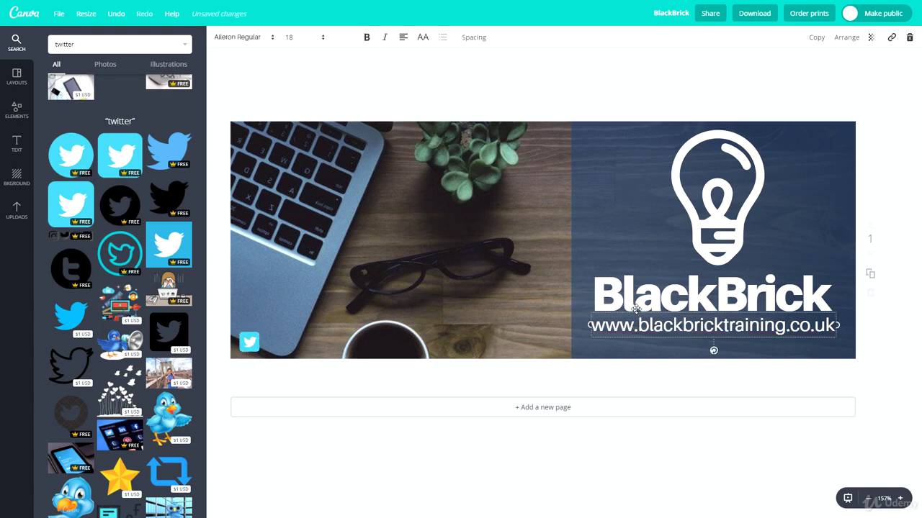
key(ctrl+d)
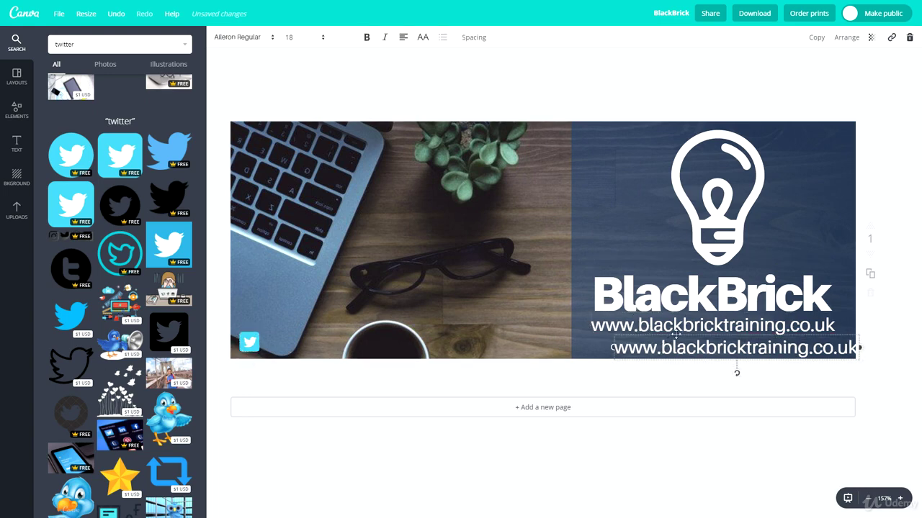
drag(675, 335, 363, 306)
drag(544, 319, 299, 319)
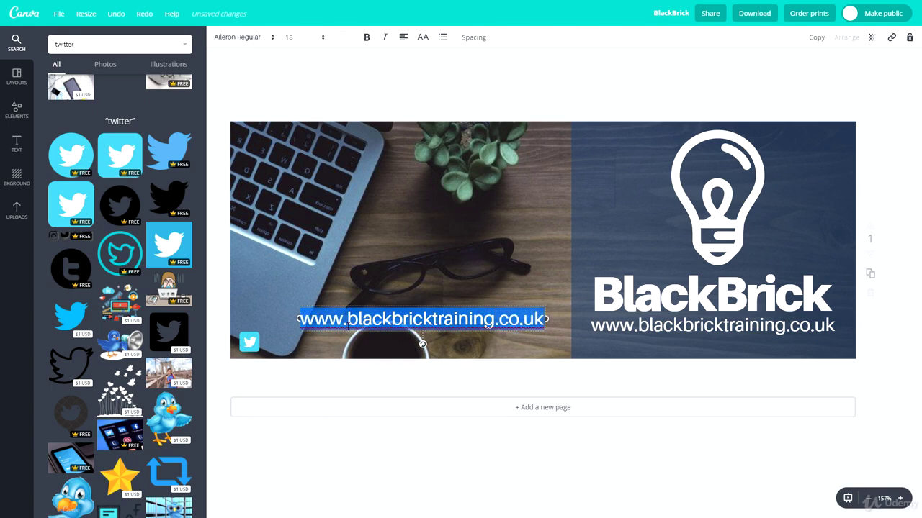
text(@)
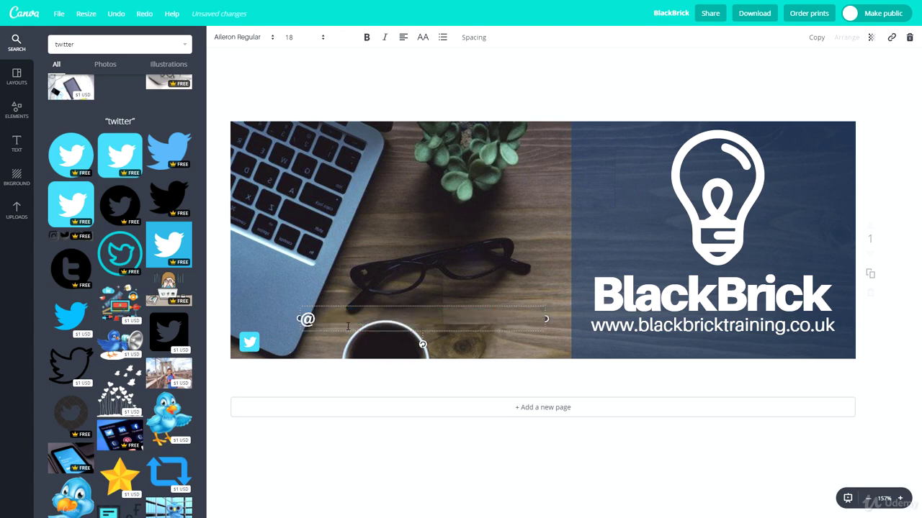
text(BlackBri)
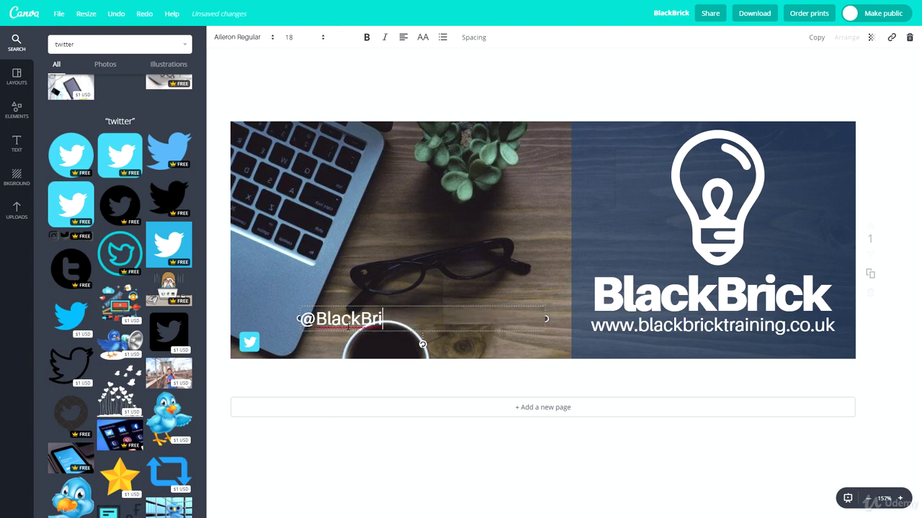
text(ckLearn)
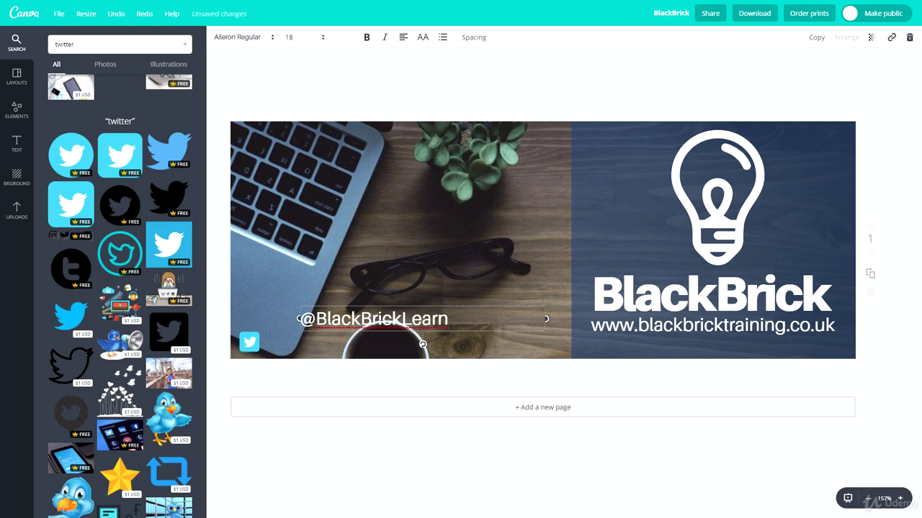
click(291, 37)
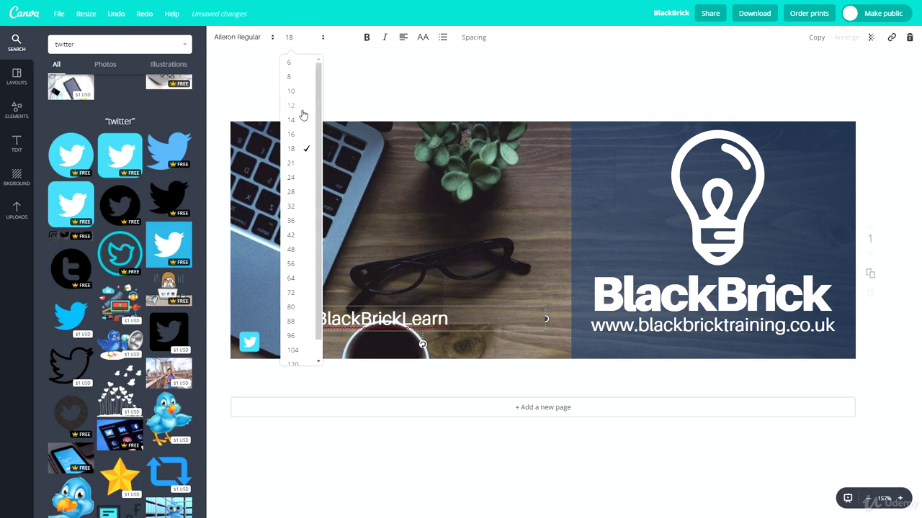
click(299, 106)
drag(545, 318, 337, 330)
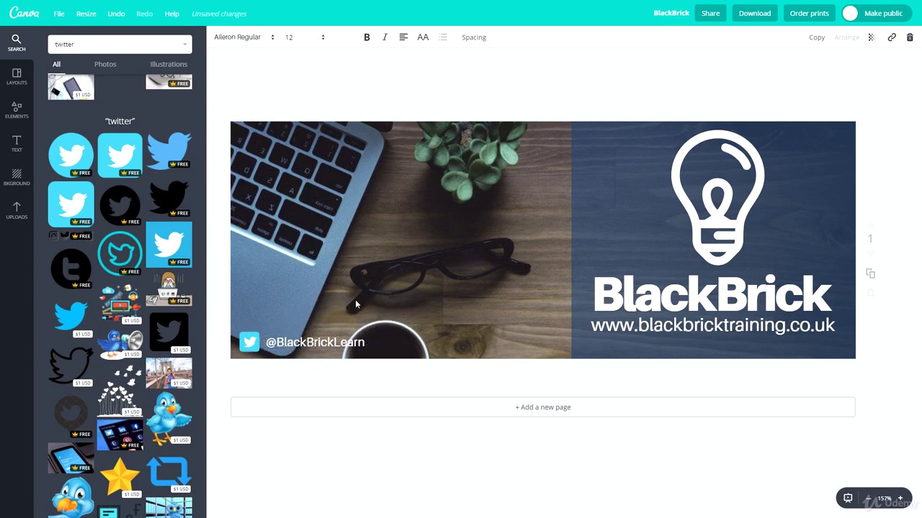
double_click(79, 44)
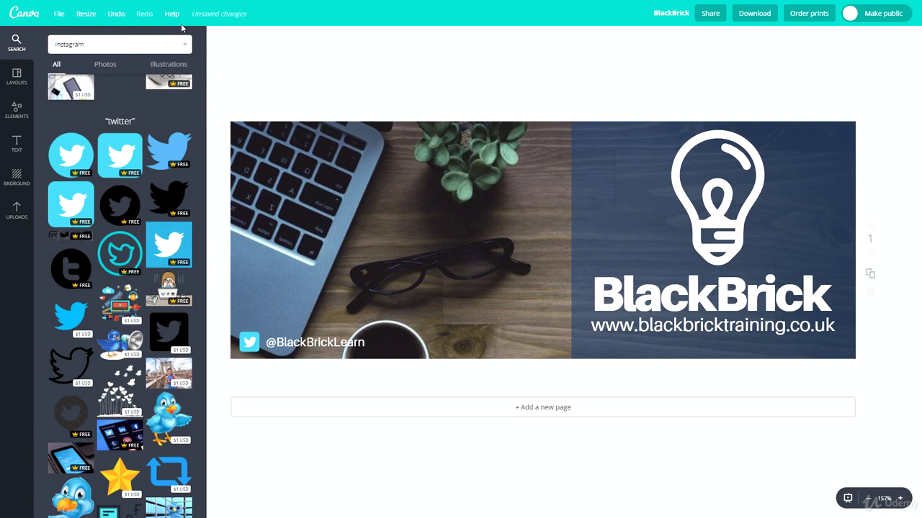
click(120, 154)
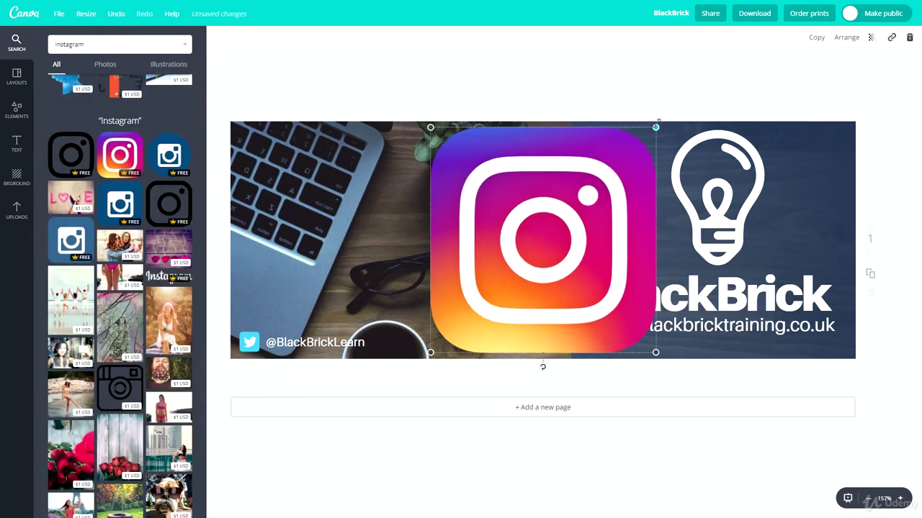
drag(655, 126, 379, 347)
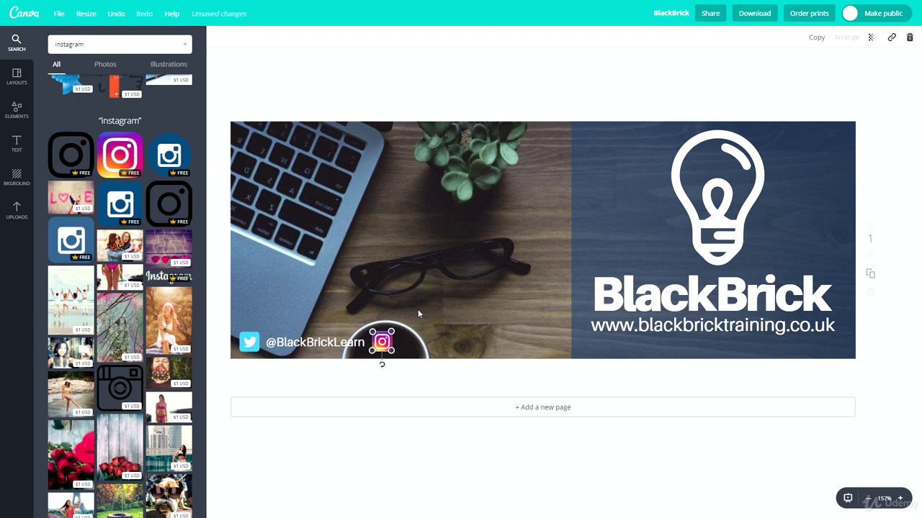
click(333, 344)
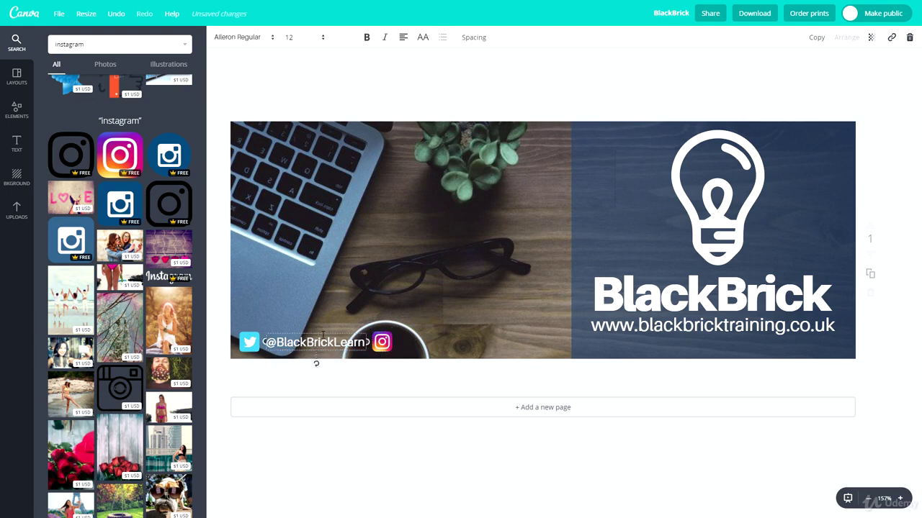
drag(323, 335, 452, 338)
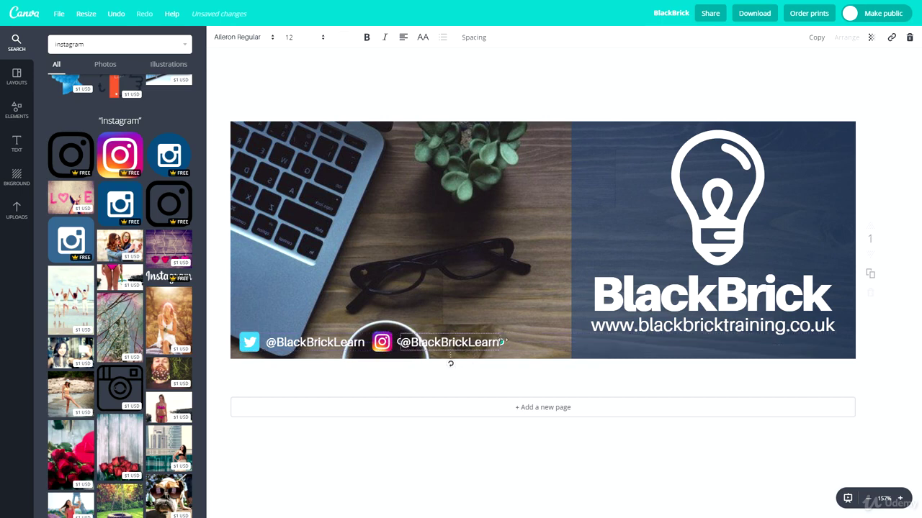
drag(501, 342, 467, 343)
double_click(499, 342)
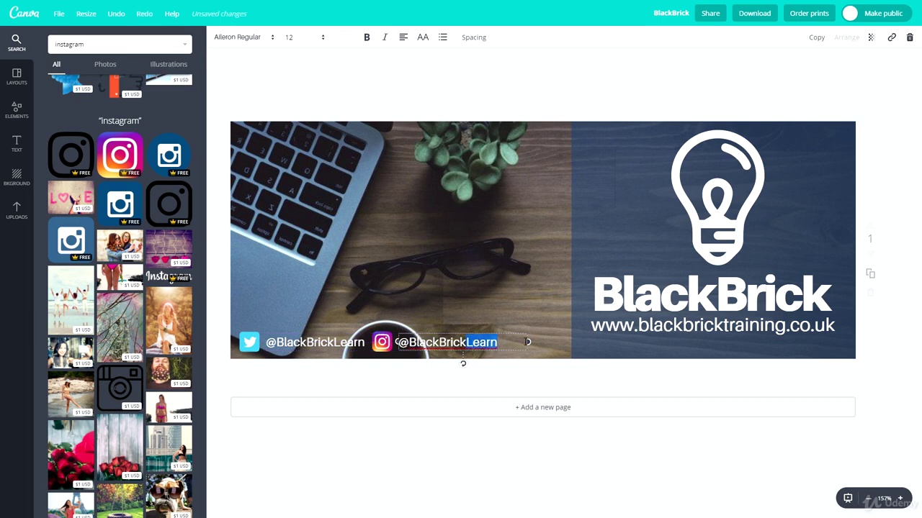
text(Training)
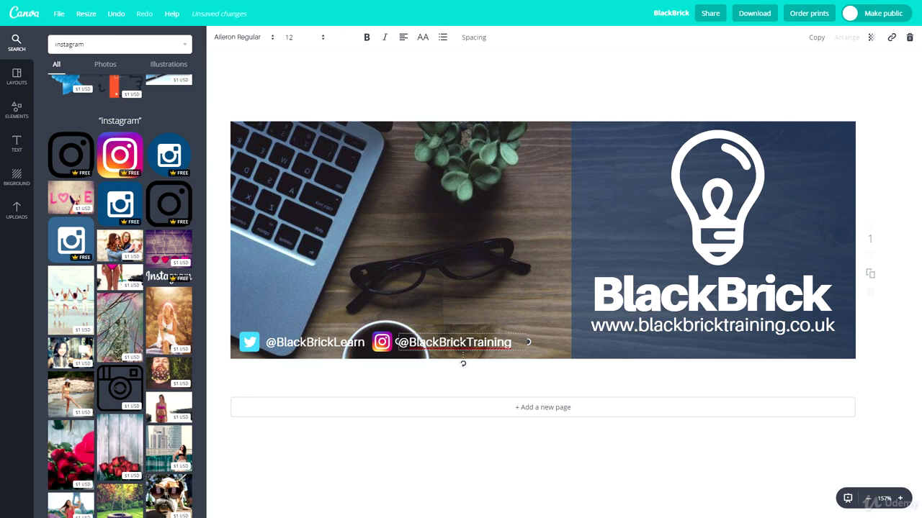
click(438, 259)
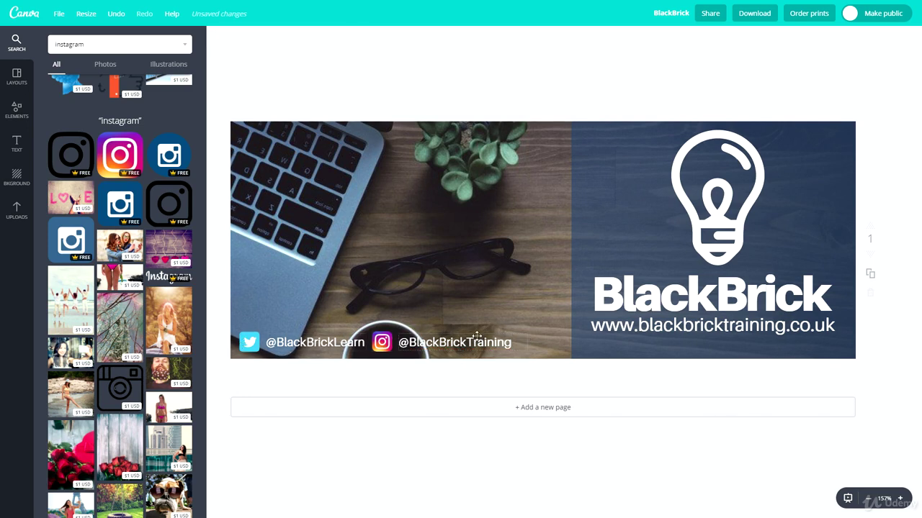
double_click(100, 45)
text(snapchat)
key(Return)
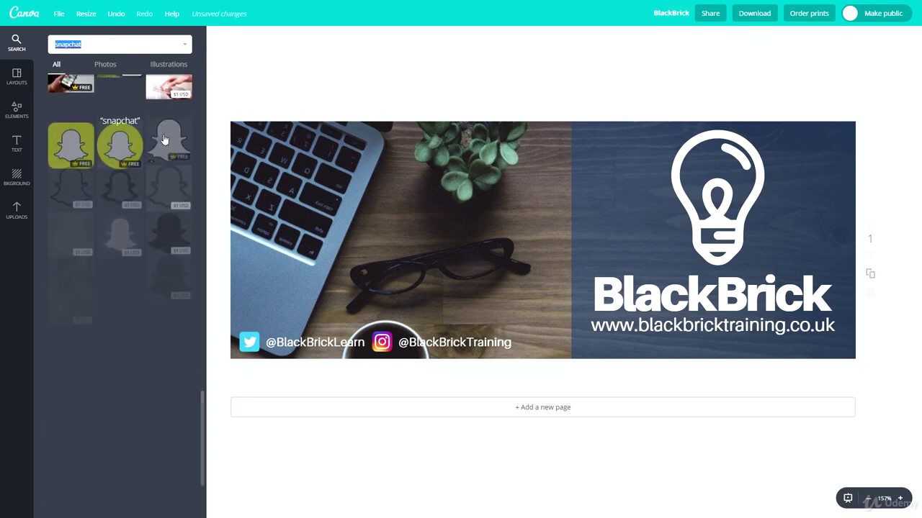
click(70, 155)
drag(563, 233, 604, 274)
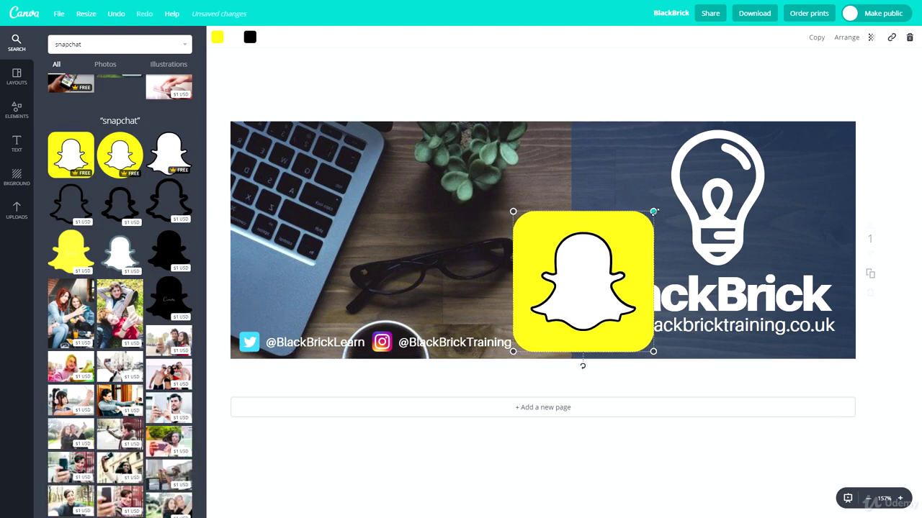
drag(652, 211, 525, 342)
key(Escape)
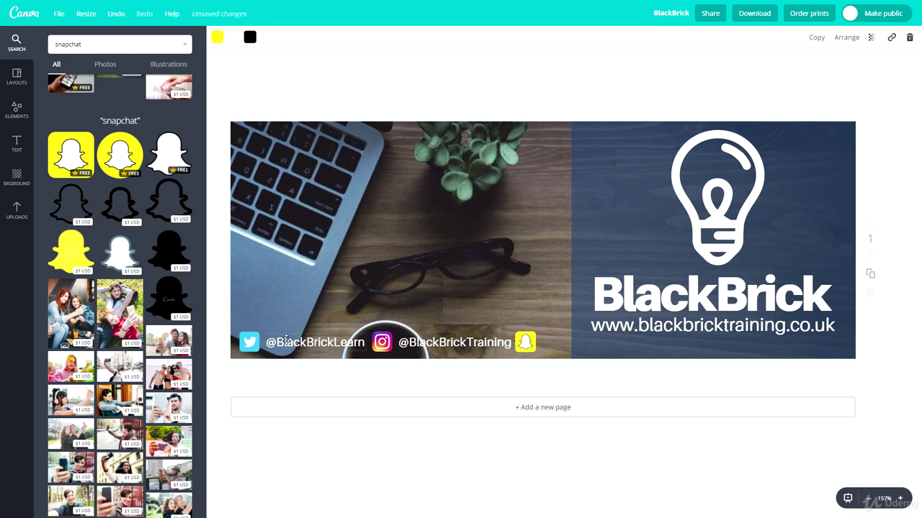
click(285, 339)
key(ctrl+d)
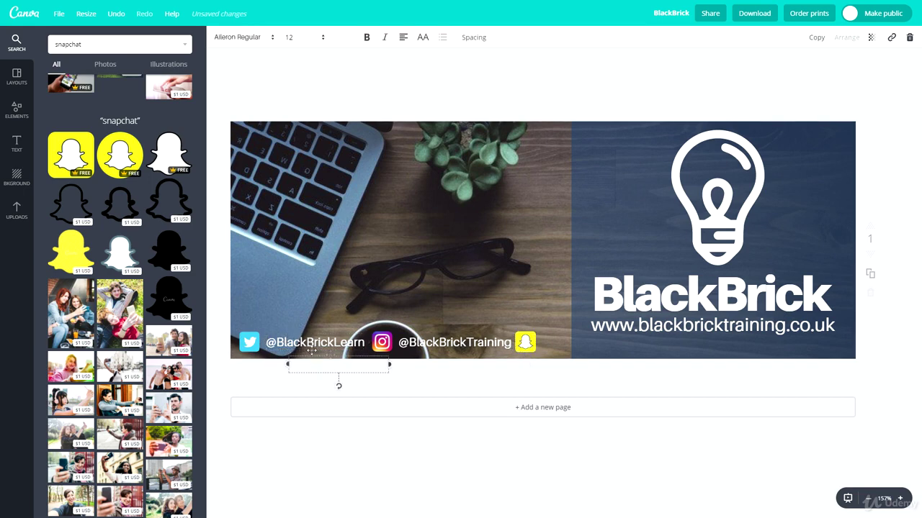
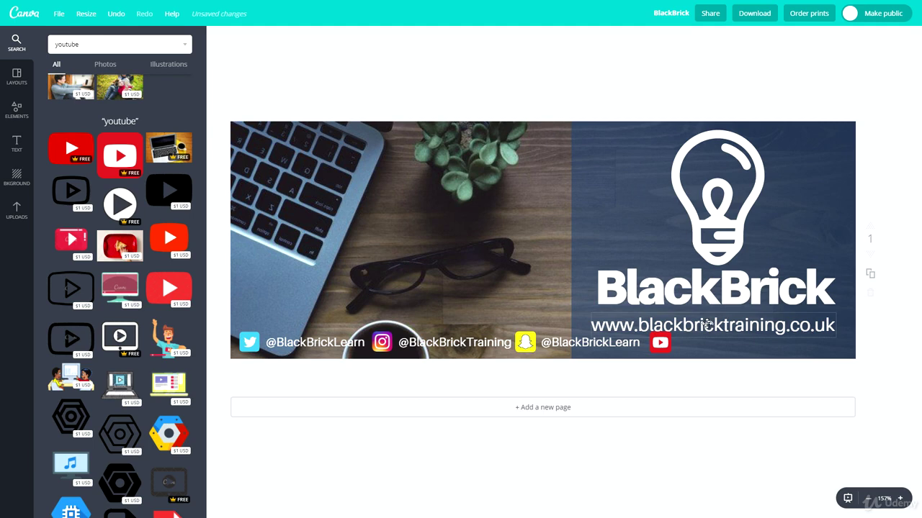
drag(652, 343, 661, 347)
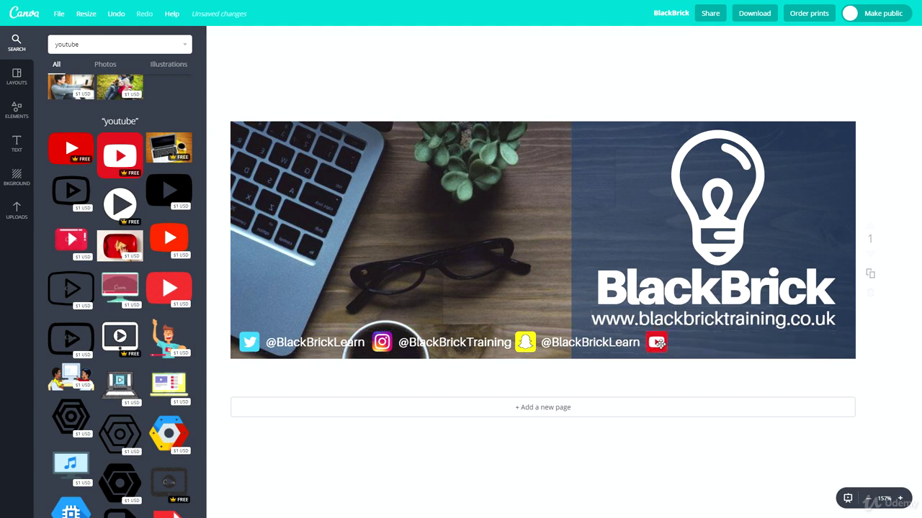
click(431, 345)
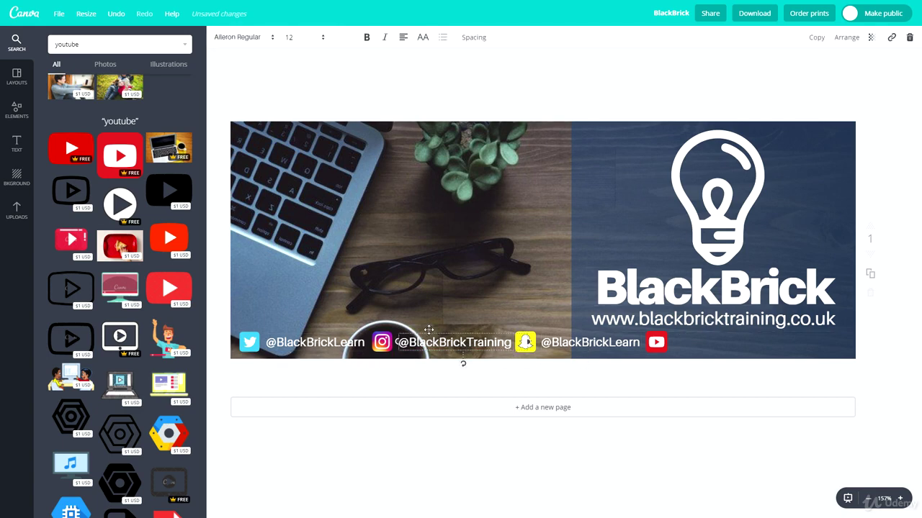
drag(428, 330, 689, 332)
key(BackSpace)
key(End)
key(shift+Left)
key(shift+Left)
key(shift+Left)
key(shift+Left)
key(shift+Left)
key(shift+Left)
key(shift+Left)
key(shift+Left)
key(BackSpace)
click(715, 393)
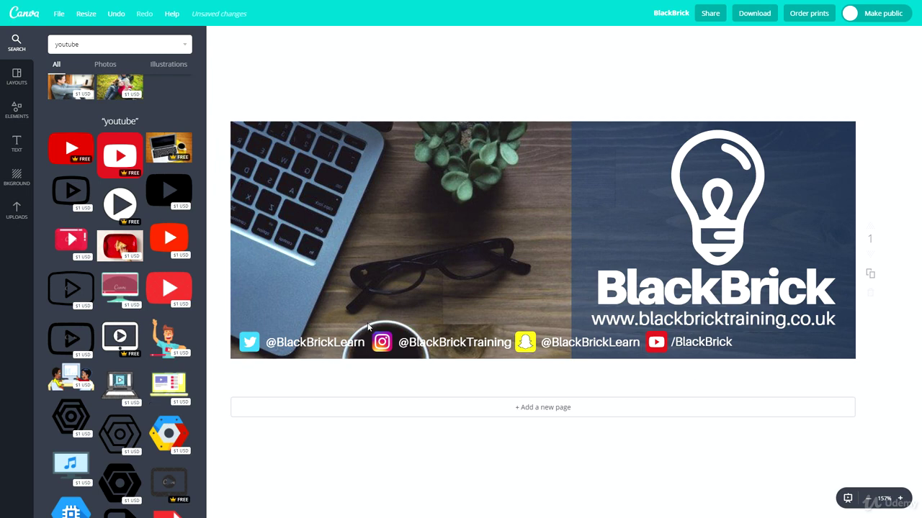
Move the Instagram icon and handle up out of the row, and place the Snapchat icon and handle directly after the Twitter handle.
drag(374, 319, 449, 367)
drag(418, 339, 445, 268)
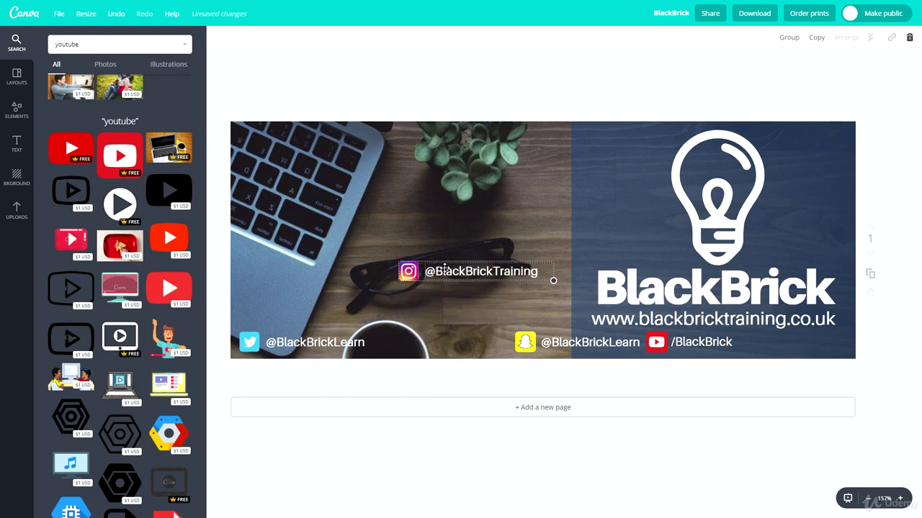
click(556, 344)
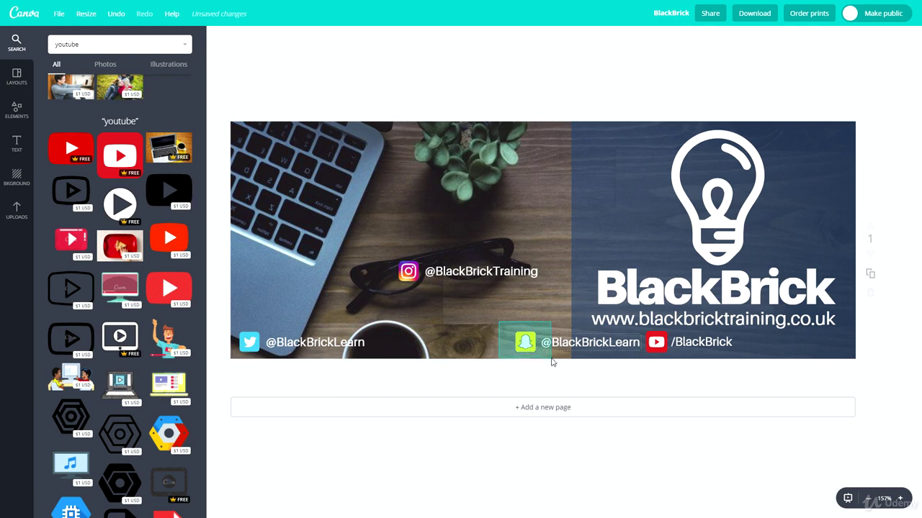
drag(556, 347, 408, 344)
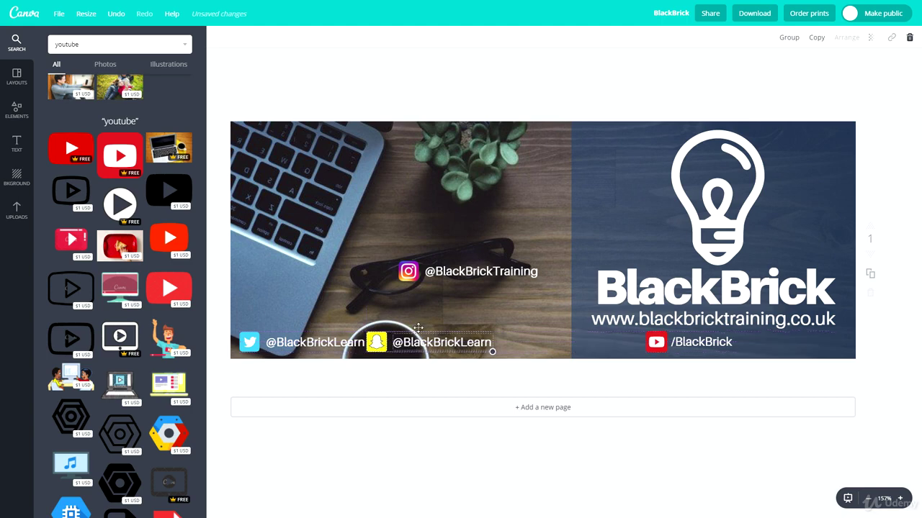
Move the Instagram icon and handle into the gap between the Snapchat handle and YouTube icon, and nudge the handle closer to its icon.
click(411, 276)
drag(411, 275, 506, 347)
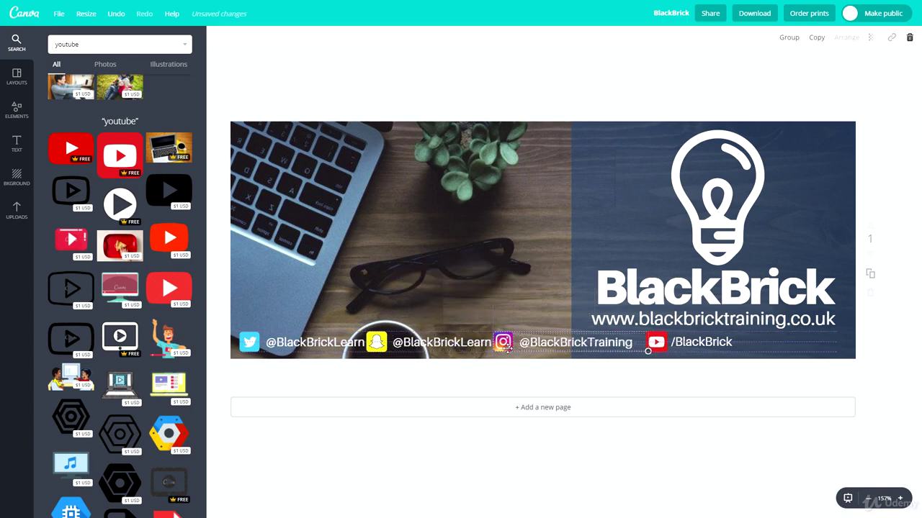
click(568, 387)
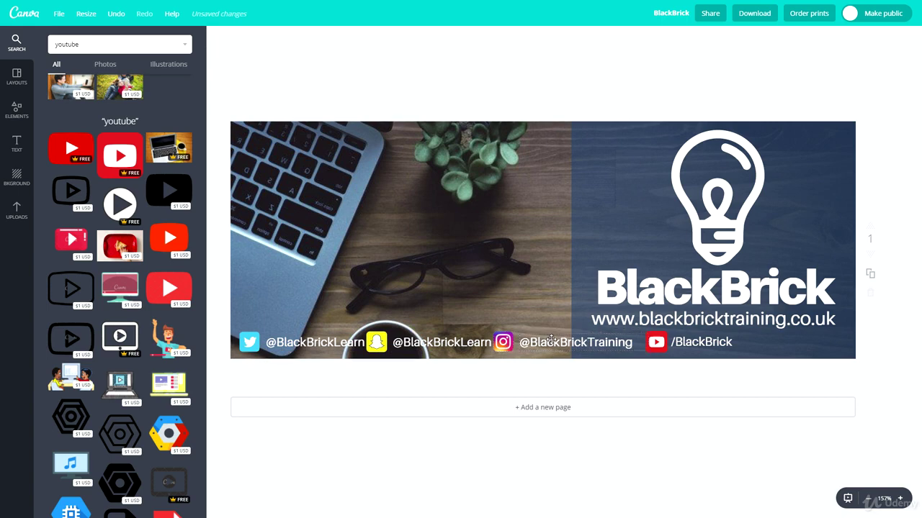
drag(548, 340, 546, 340)
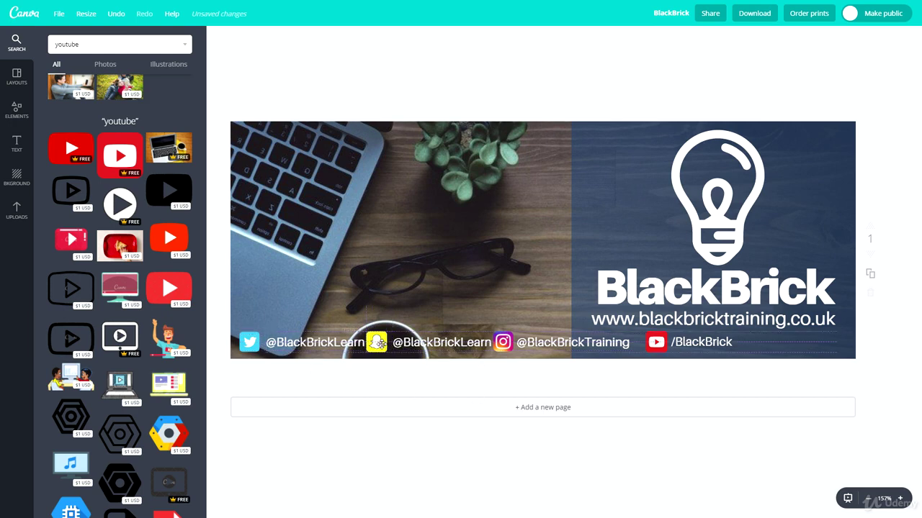
Nudge the Snapchat icon and handle and the Instagram icon and handle slightly rightward to even out the spacing in the row.
drag(378, 343, 383, 344)
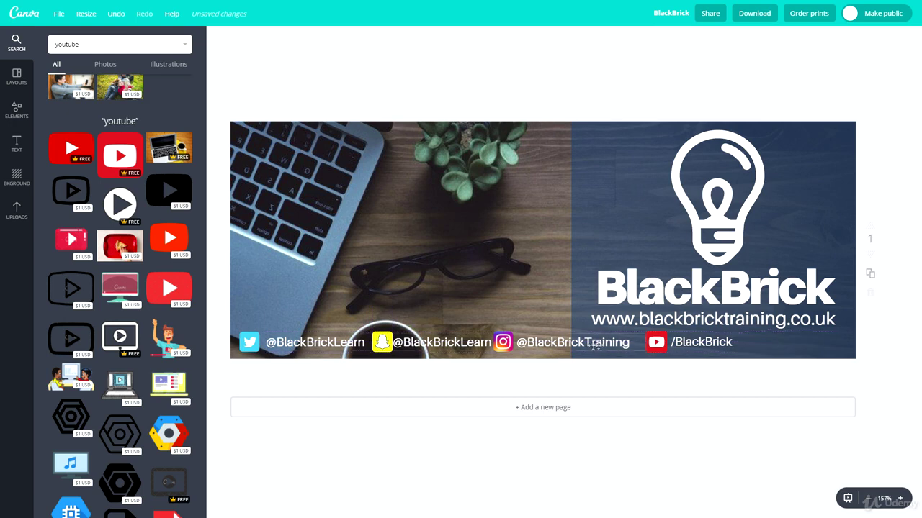
drag(593, 345, 638, 342)
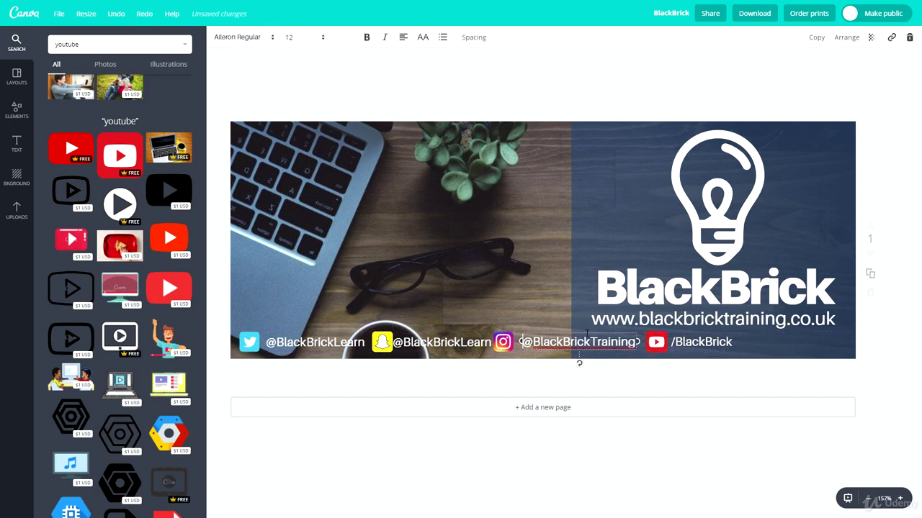
drag(585, 331, 589, 336)
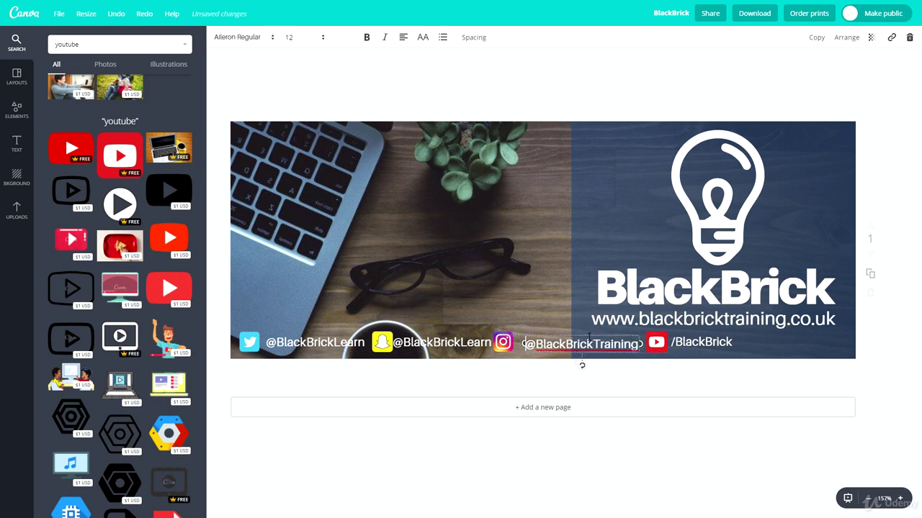
key(Escape)
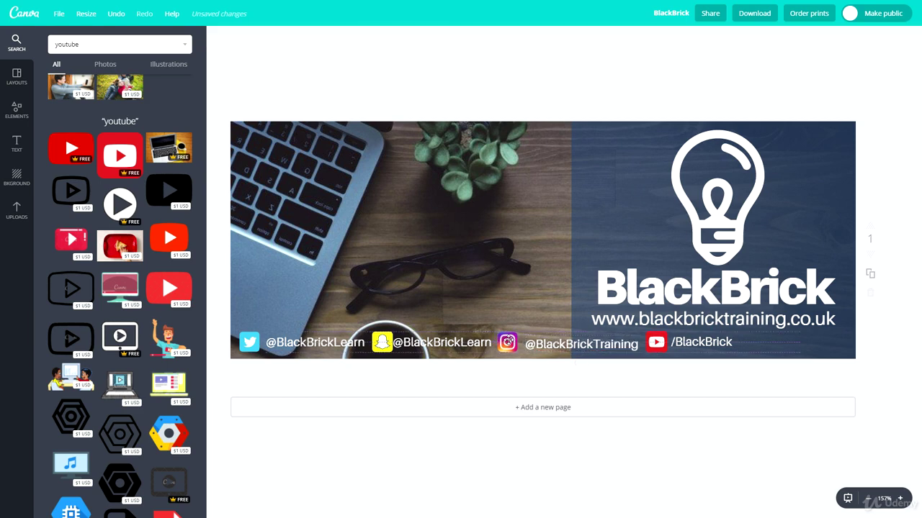
drag(457, 343, 461, 344)
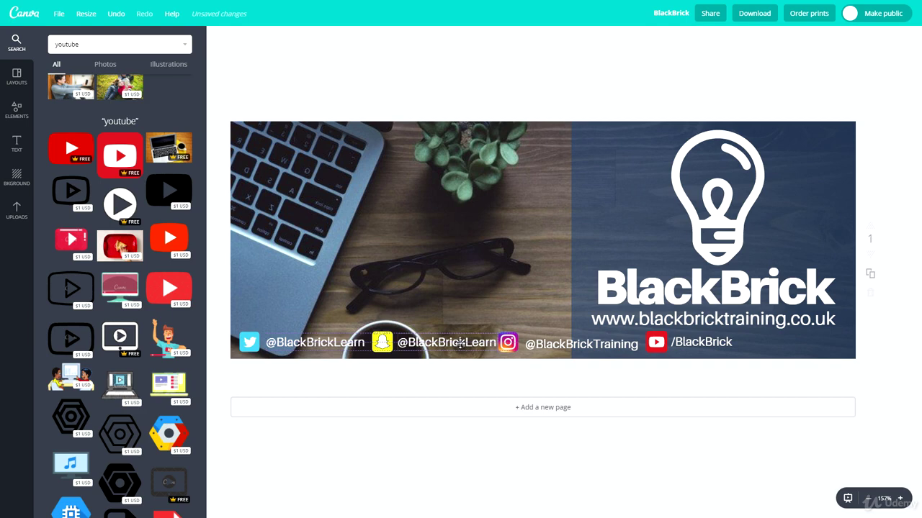
click(654, 350)
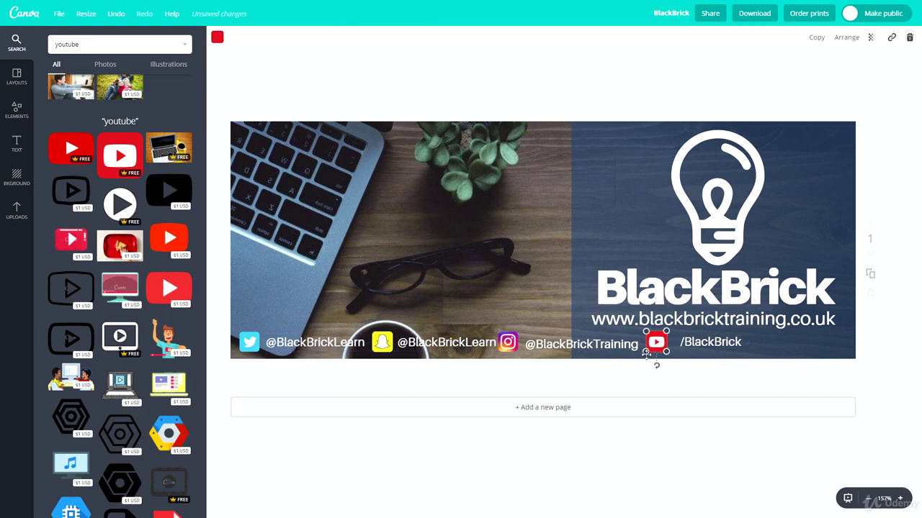
drag(587, 350, 513, 345)
click(443, 376)
drag(712, 343, 704, 343)
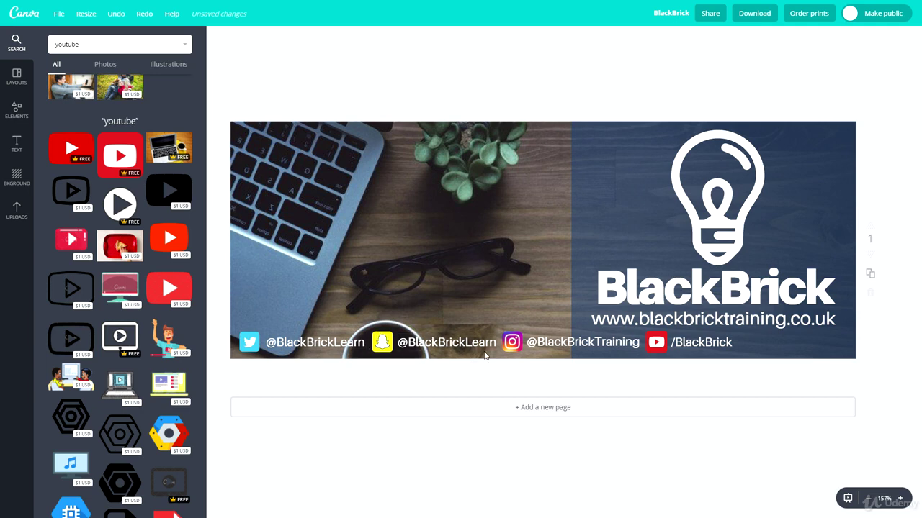
Move the YouTube and Instagram icons with their handles onto the blue panel, beneath the website address, with /BlackBrick ending near the address's right end.
drag(698, 348, 800, 344)
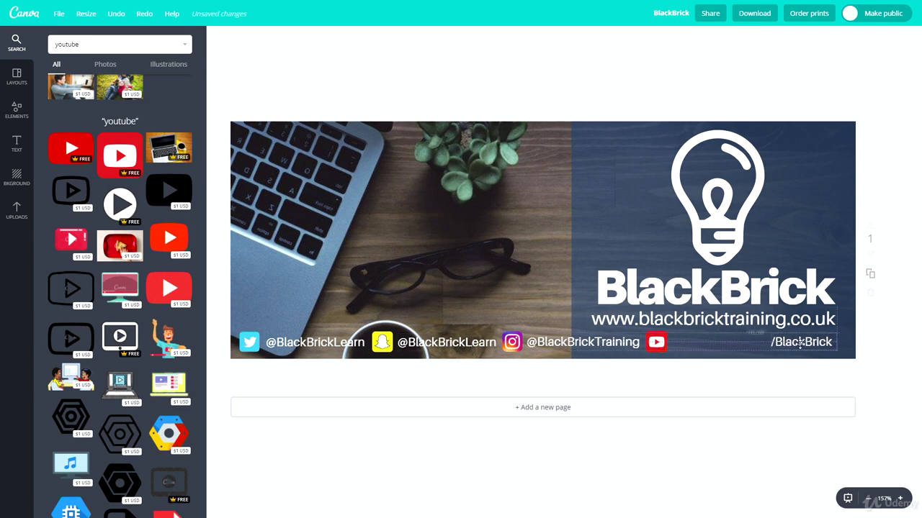
drag(656, 342, 753, 343)
drag(552, 340, 643, 341)
drag(512, 342, 604, 340)
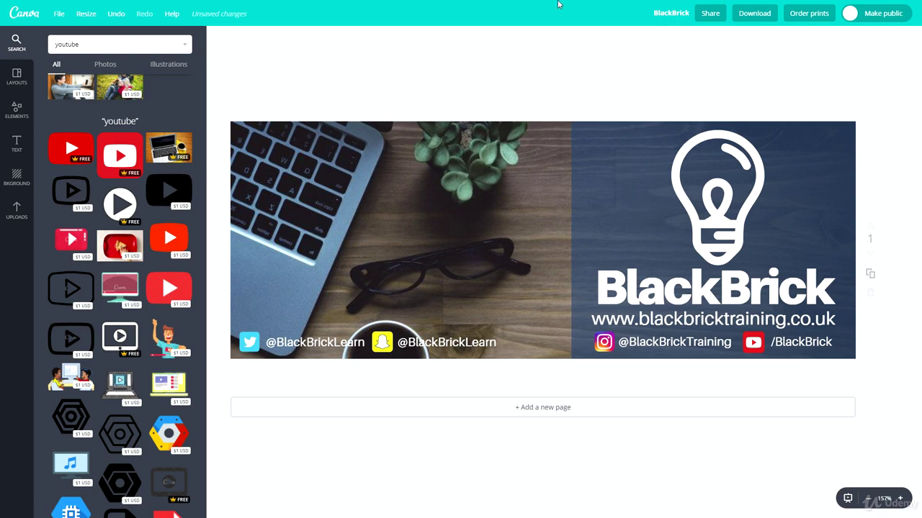
Rename the design as facebook banner.
click(665, 22)
text(facebook banner)
key(Return)
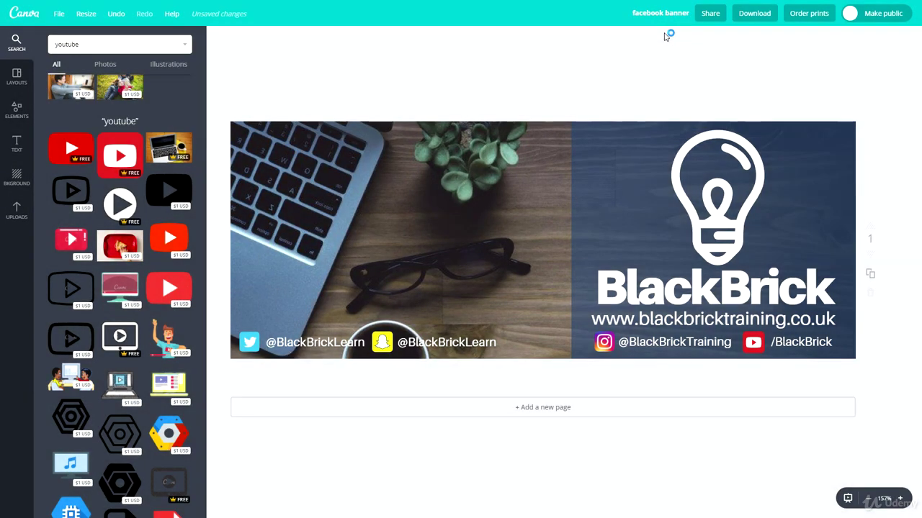